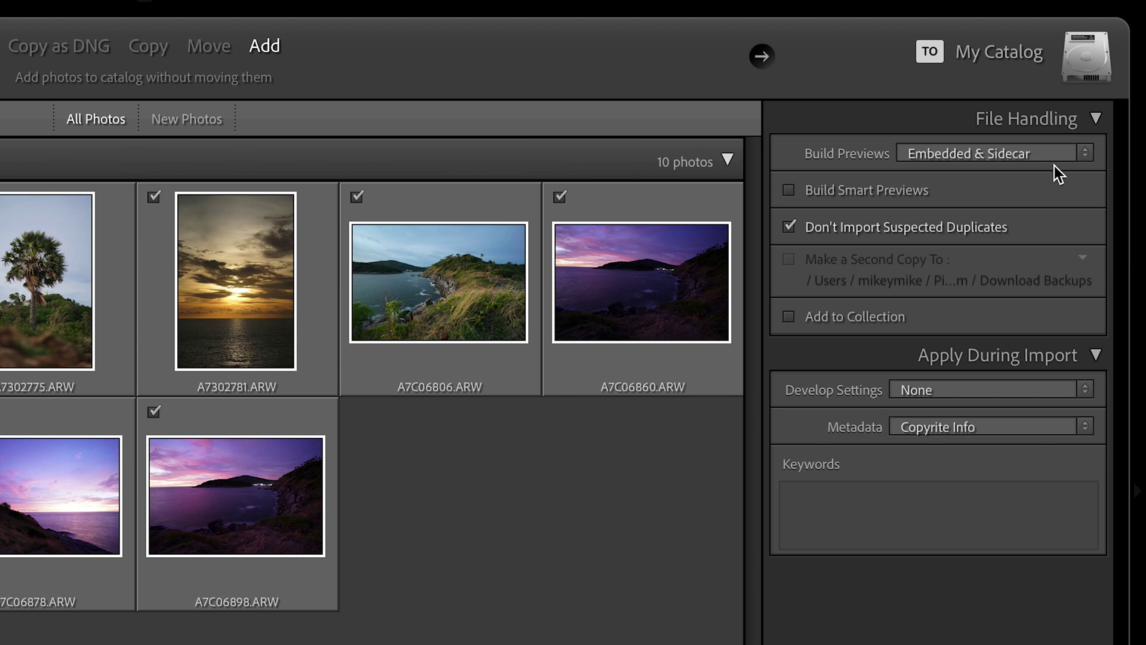
Open the Build Previews dropdown in the Import dialog's File Handling panel.
{"action": "left_click", "coordinate": [1053, 156]}
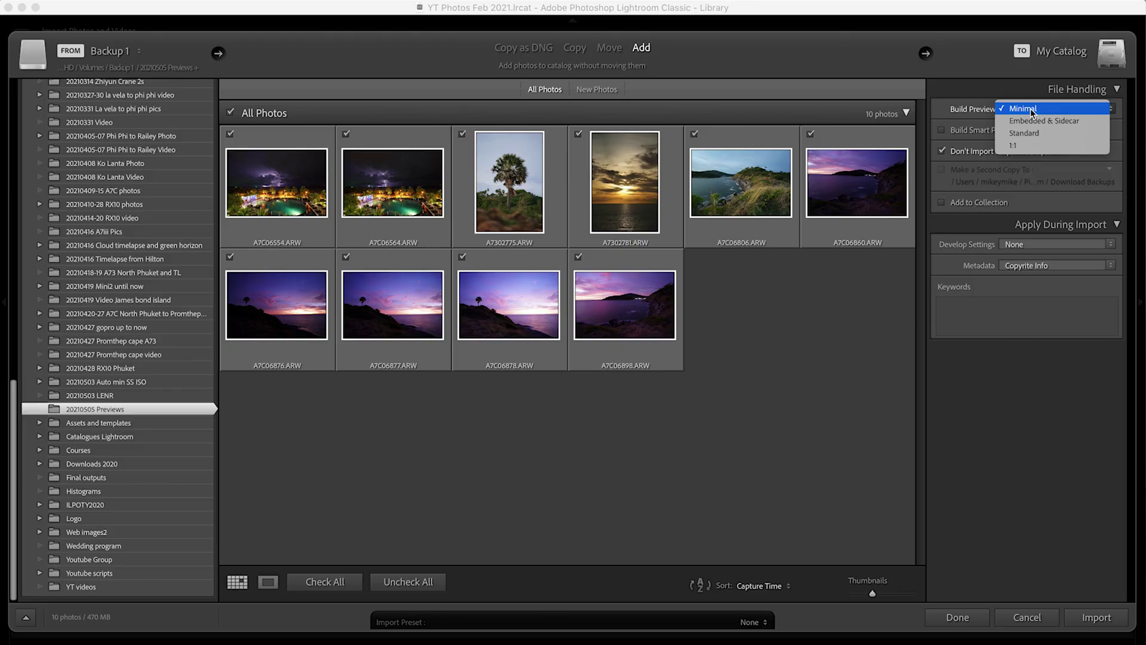
Choose Minimal previews and import the ten ARW photos at their current location.
{"action": "left_click", "coordinate": [1032, 111]}
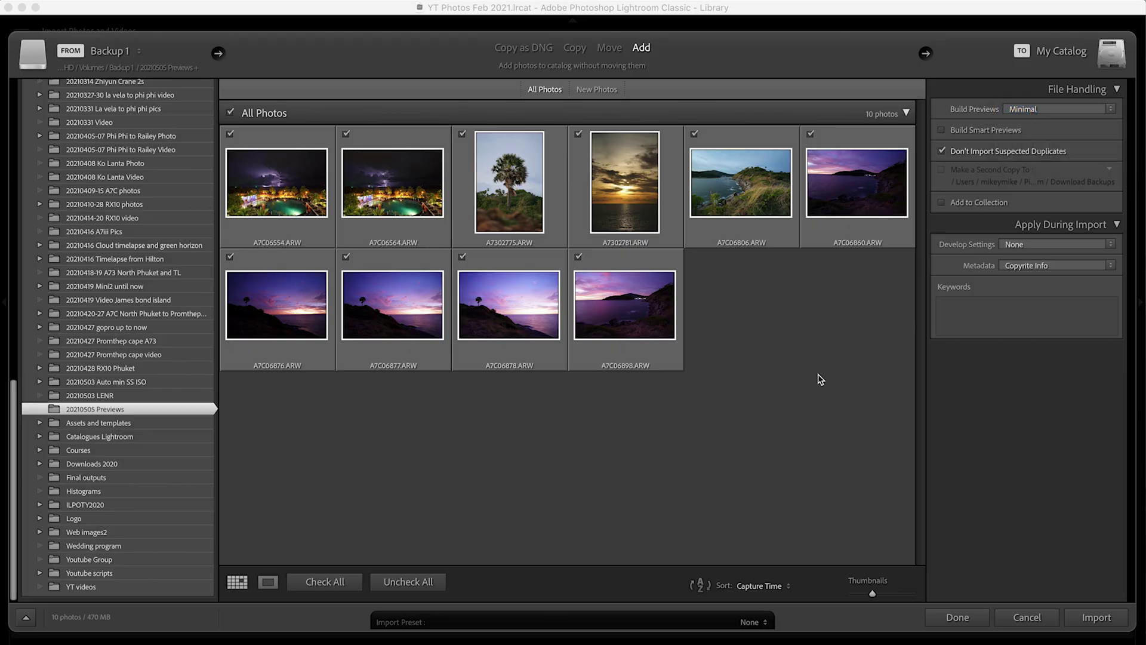
{"action": "left_click", "coordinate": [1074, 617]}
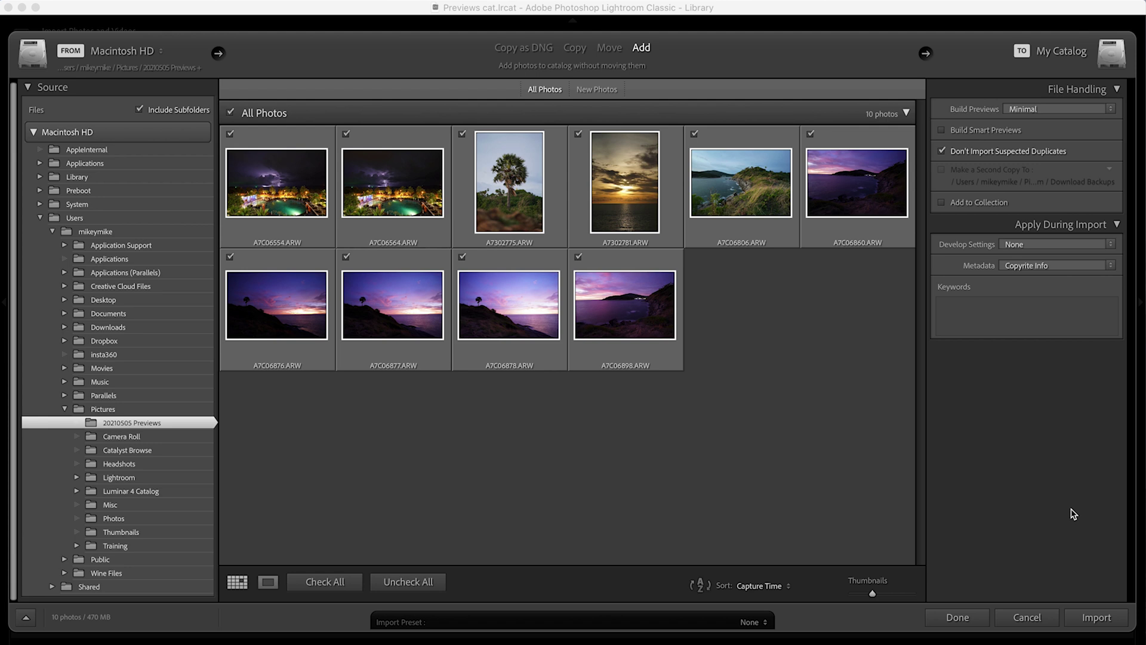
{"action": "left_click", "coordinate": [1095, 617]}
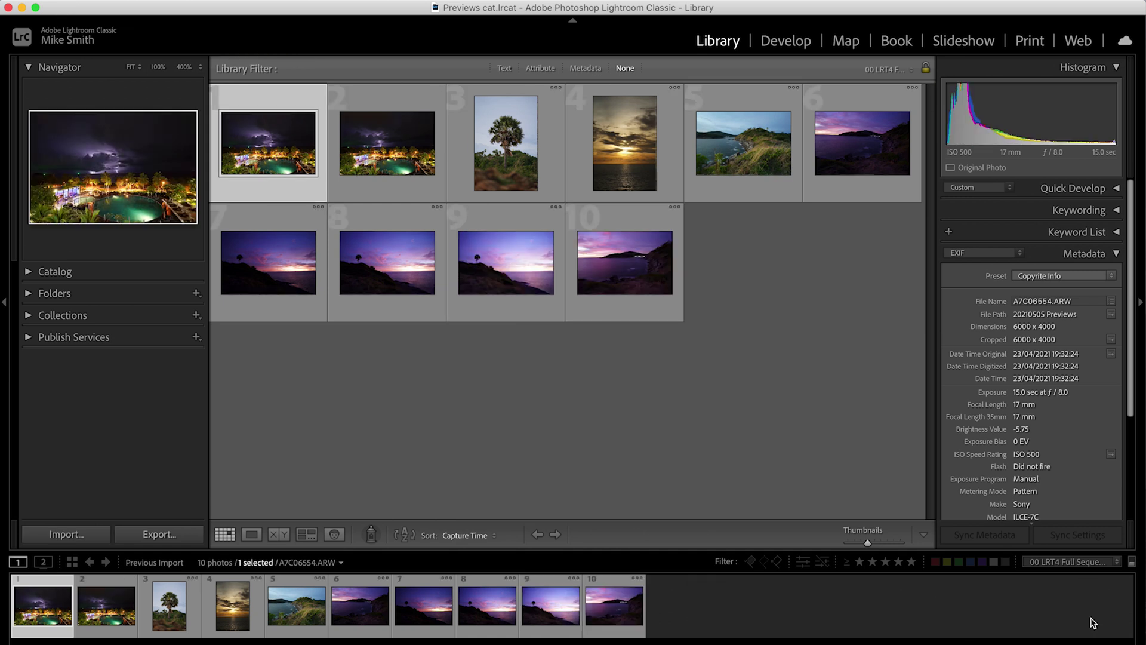
Open the first photo in Loupe, inspect the pool at 1:1, and browse through the set.
{"action": "double_click", "coordinate": [281, 145]}
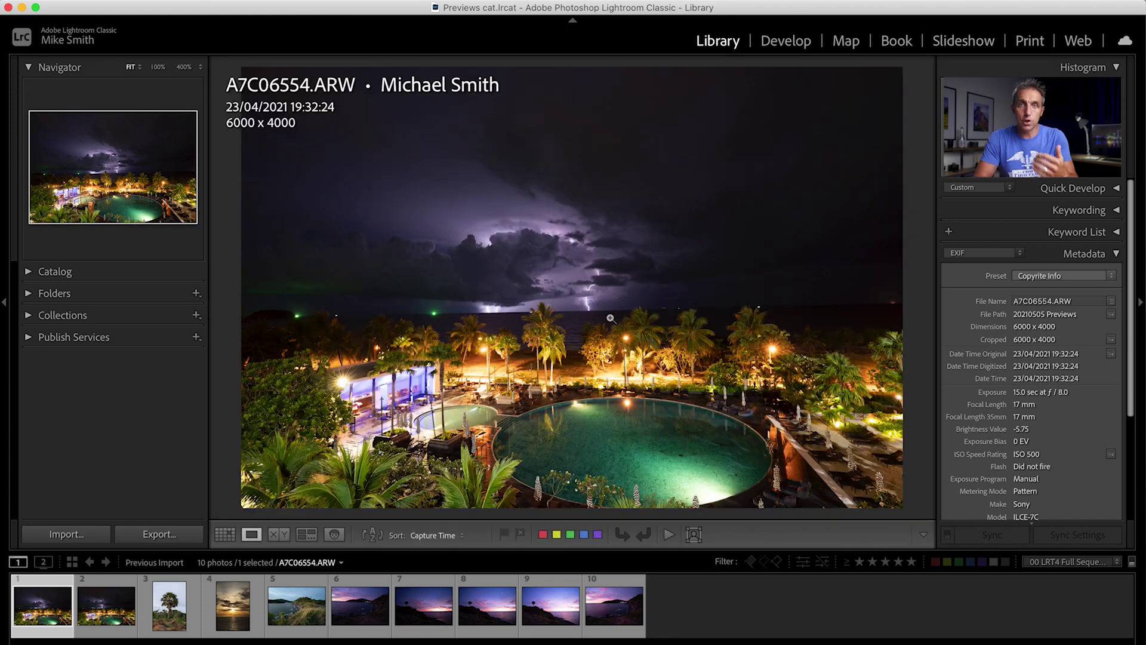
{"action": "left_click_drag", "start_coordinate": [609, 318], "coordinate": [565, 284]}
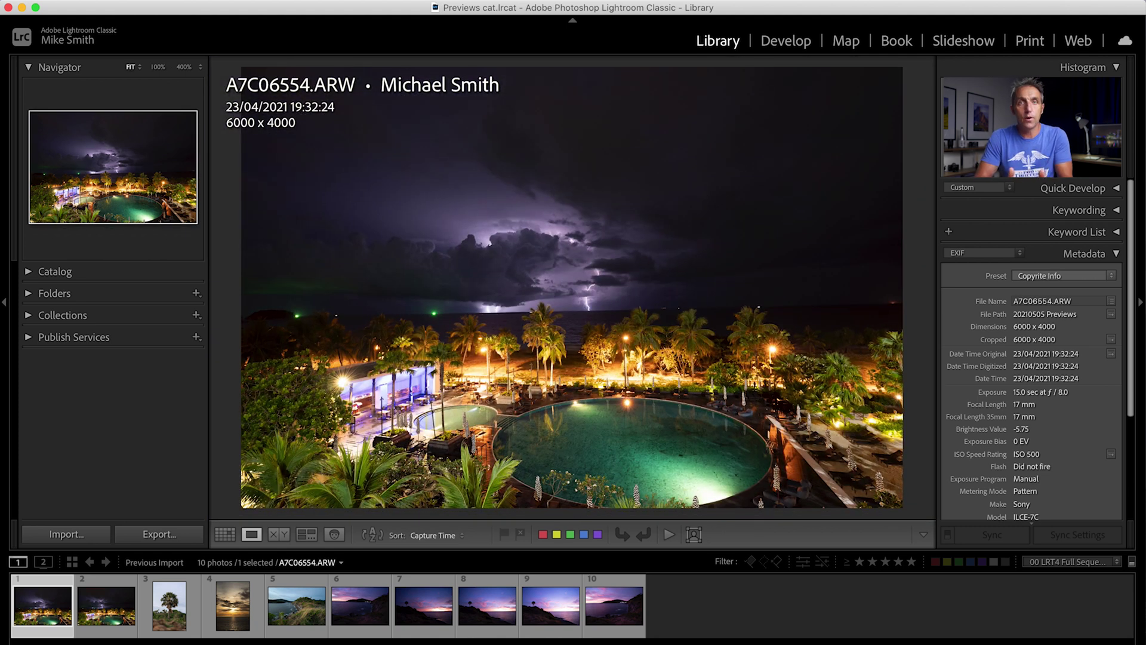
{"action": "key", "text": "Right"}
{"action": "key", "text": "Right"}
{"action": "key", "text": "Right"}
{"action": "key", "text": "Right"}
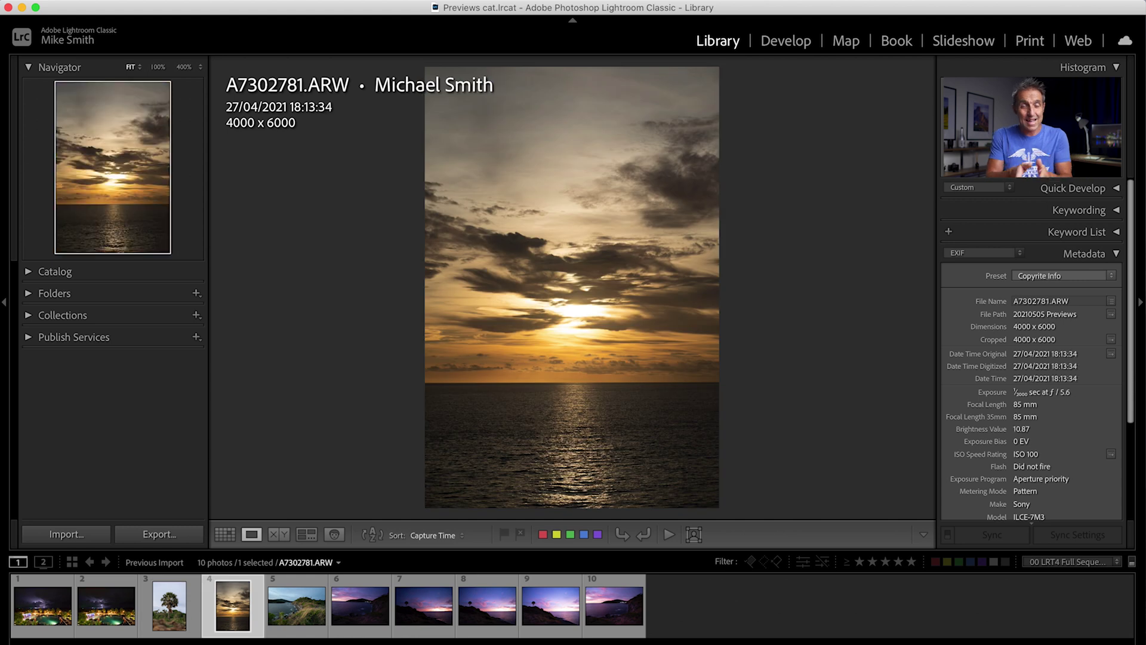
{"action": "key", "text": "Right"}
{"action": "key", "text": "Right"}
{"action": "key", "text": "Right"}
{"action": "key", "text": "Right"}
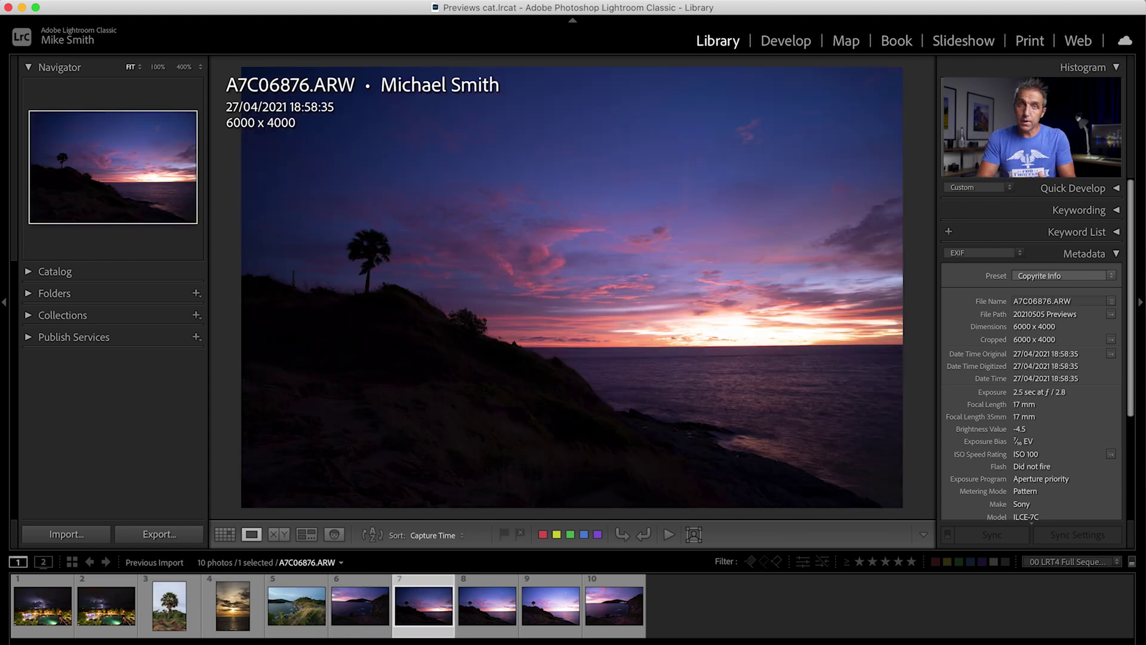
{"action": "key", "text": "Right"}
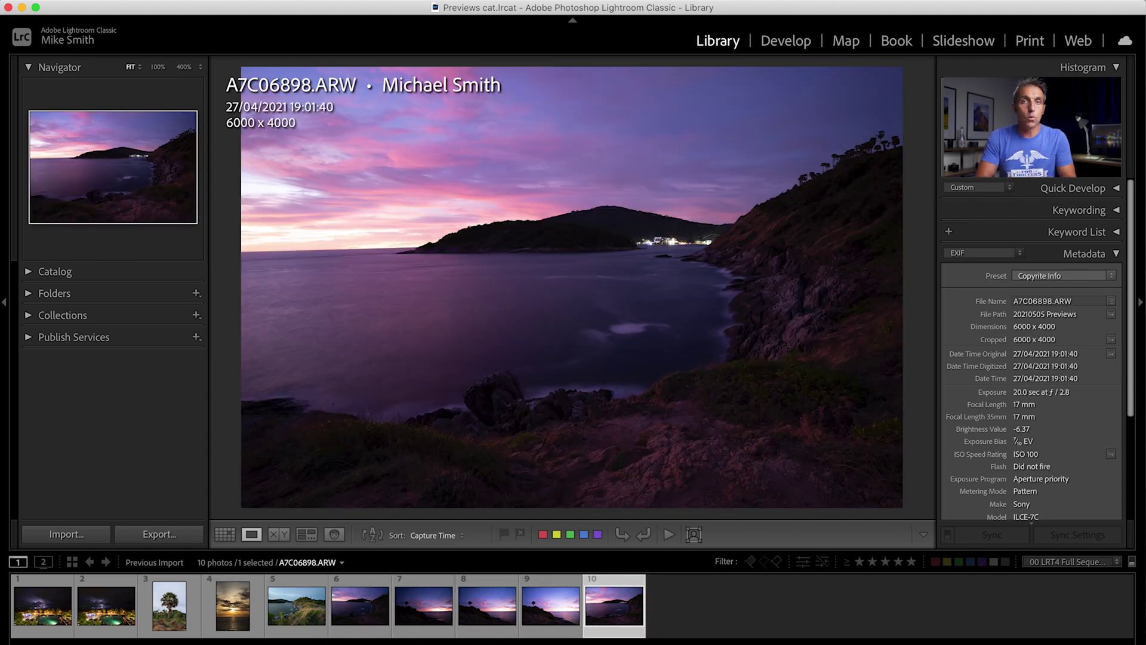
{"action": "key", "text": "Left"}
{"action": "key", "text": "Left"}
{"action": "key", "text": "Left"}
{"action": "key", "text": "Left"}
{"action": "key", "text": "Left"}
{"action": "key", "text": "Left"}
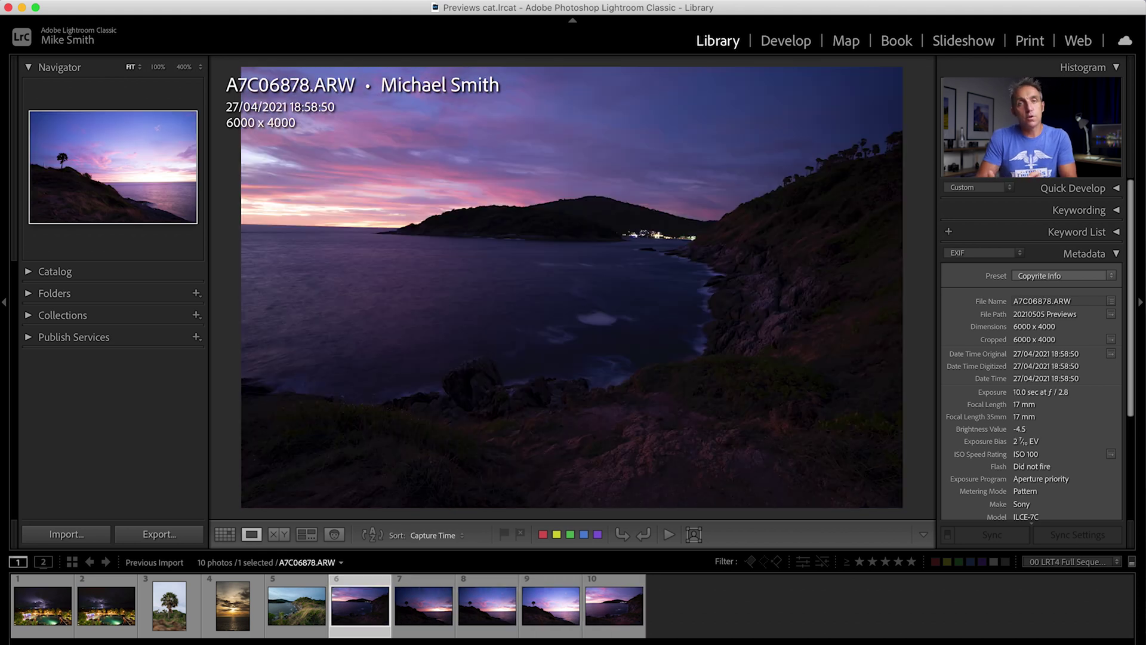
{"action": "key", "text": "Left"}
{"action": "key", "text": "Left"}
{"action": "key", "text": "Left"}
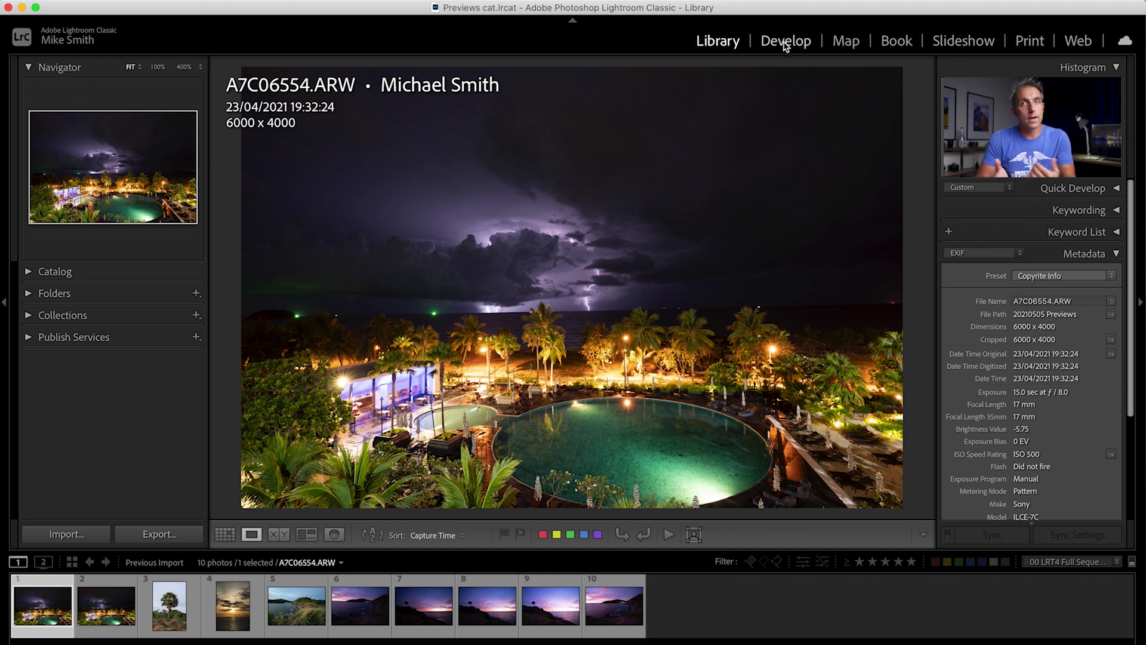
Open A7C06554.ARW in Develop and toggle 100% zoom on the lightning clouds.
{"action": "left_click", "coordinate": [786, 42]}
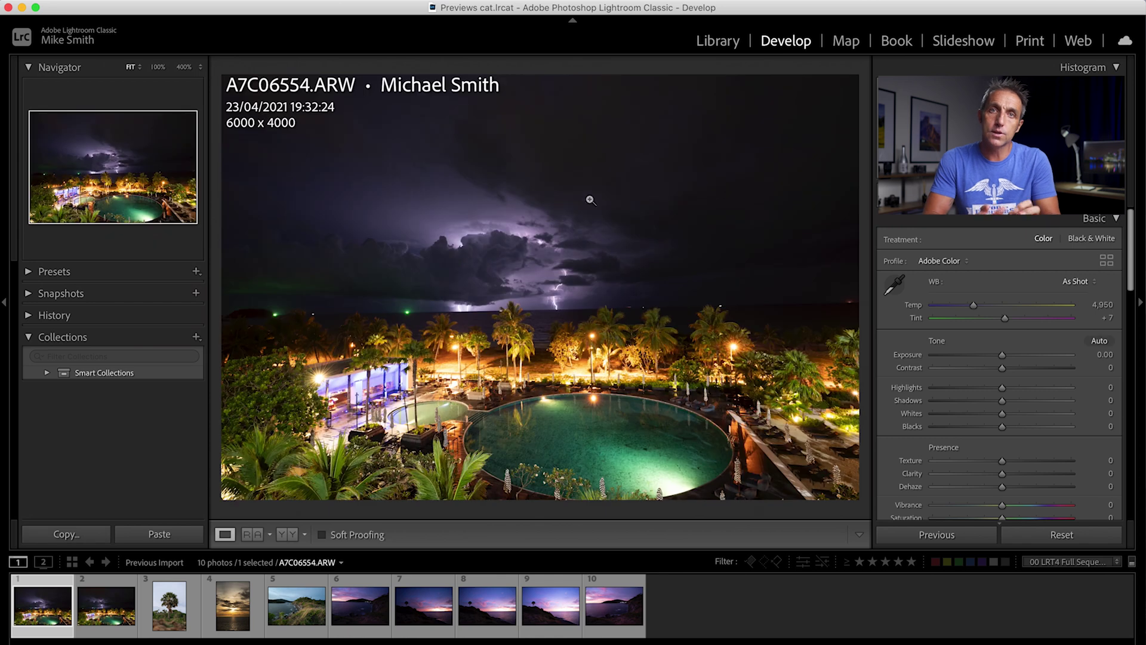
{"action": "left_click", "coordinate": [533, 251]}
{"action": "left_click", "coordinate": [533, 252]}
{"action": "left_click", "coordinate": [365, 370]}
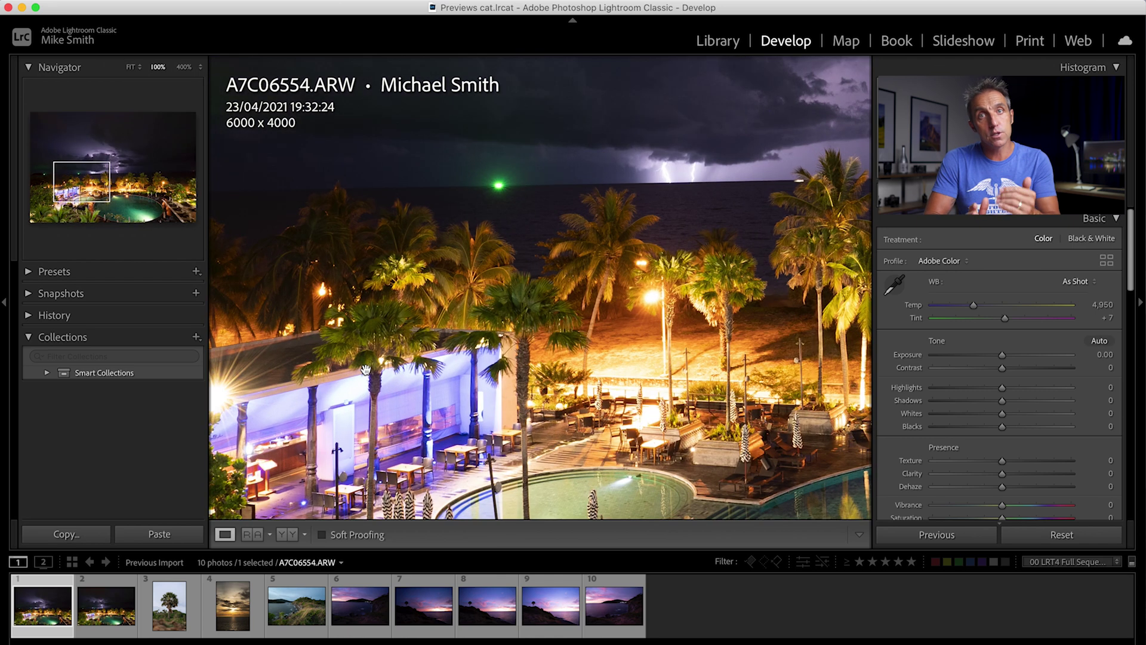
{"action": "left_click", "coordinate": [365, 370]}
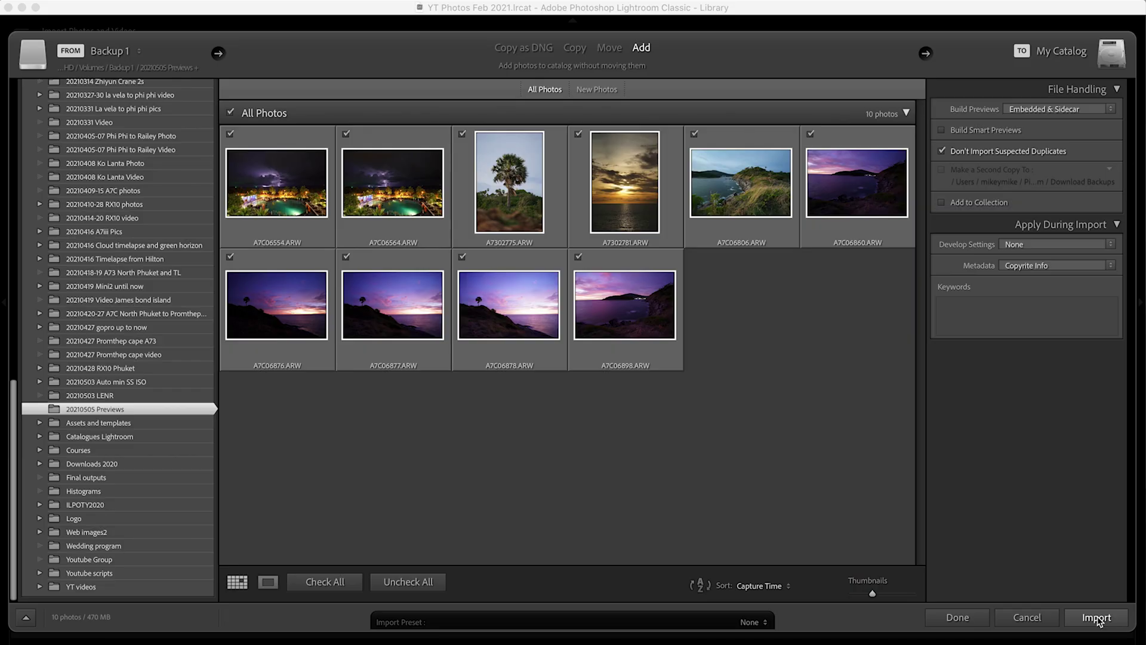
Start importing all ten photos into the YT Photos Feb 2021 catalog.
{"action": "left_click", "coordinate": [1096, 618]}
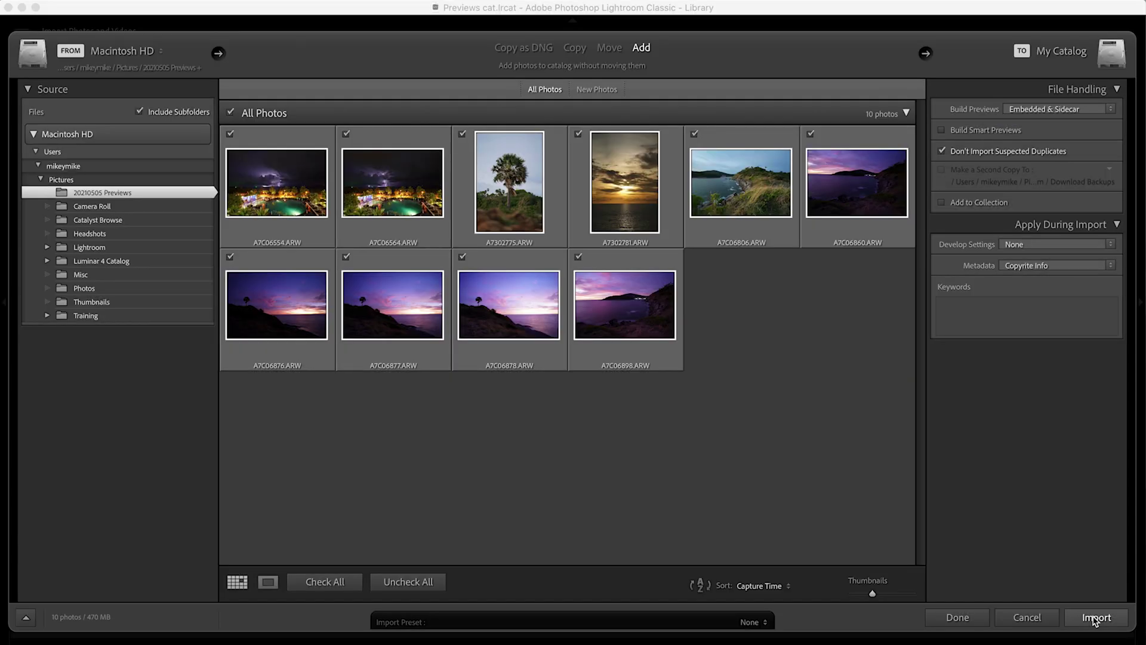
Finish the import, then view the lightning pool photo full-size and at 100% in Library.
{"action": "left_click", "coordinate": [1096, 618]}
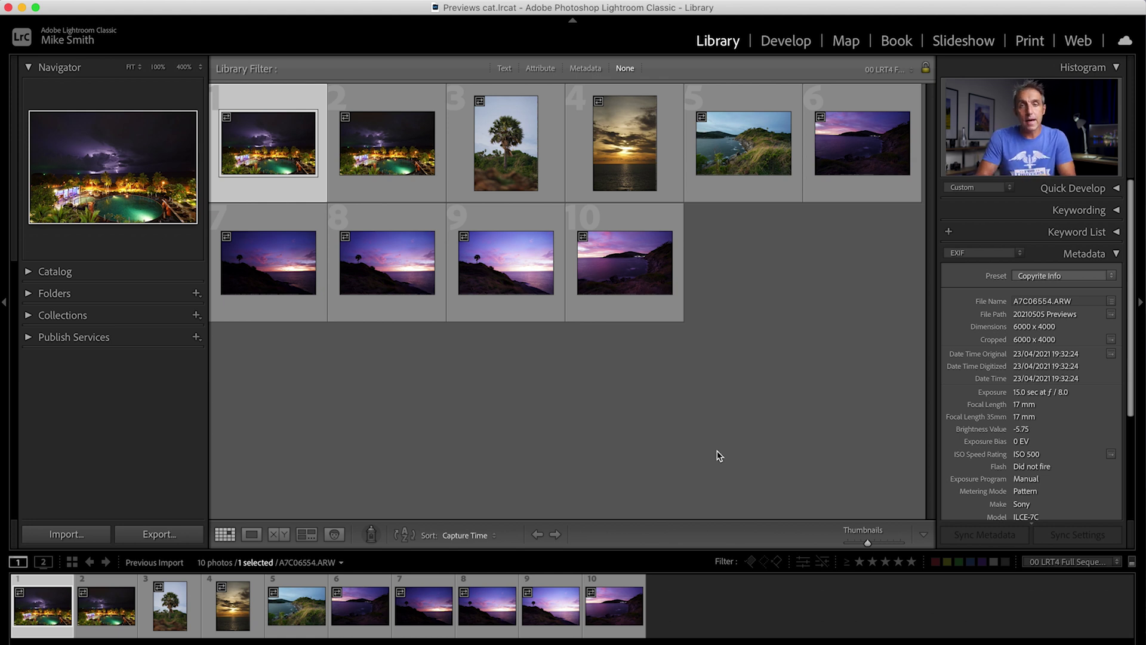
{"action": "double_click", "coordinate": [266, 164]}
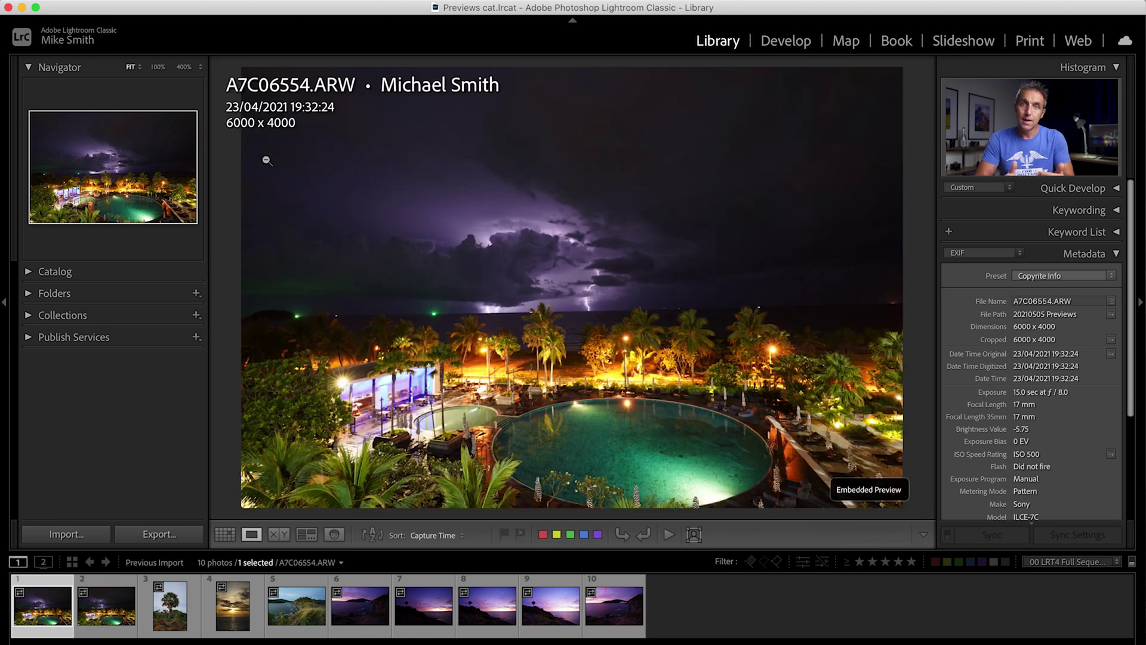
{"action": "key", "text": "Right"}
{"action": "key", "text": "Right"}
{"action": "key", "text": "Right"}
{"action": "key", "text": "Right"}
{"action": "key", "text": "Right"}
{"action": "key", "text": "Right"}
{"action": "key", "text": "Right"}
{"action": "key", "text": "Right"}
{"action": "key", "text": "Right"}
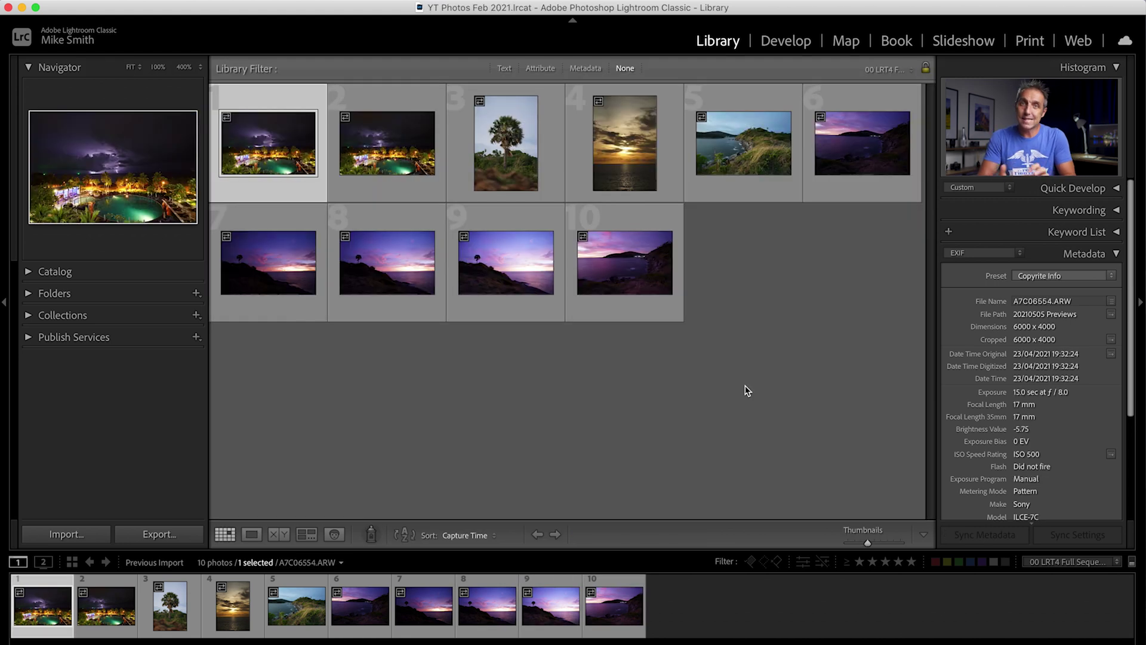
{"action": "double_click", "coordinate": [262, 146]}
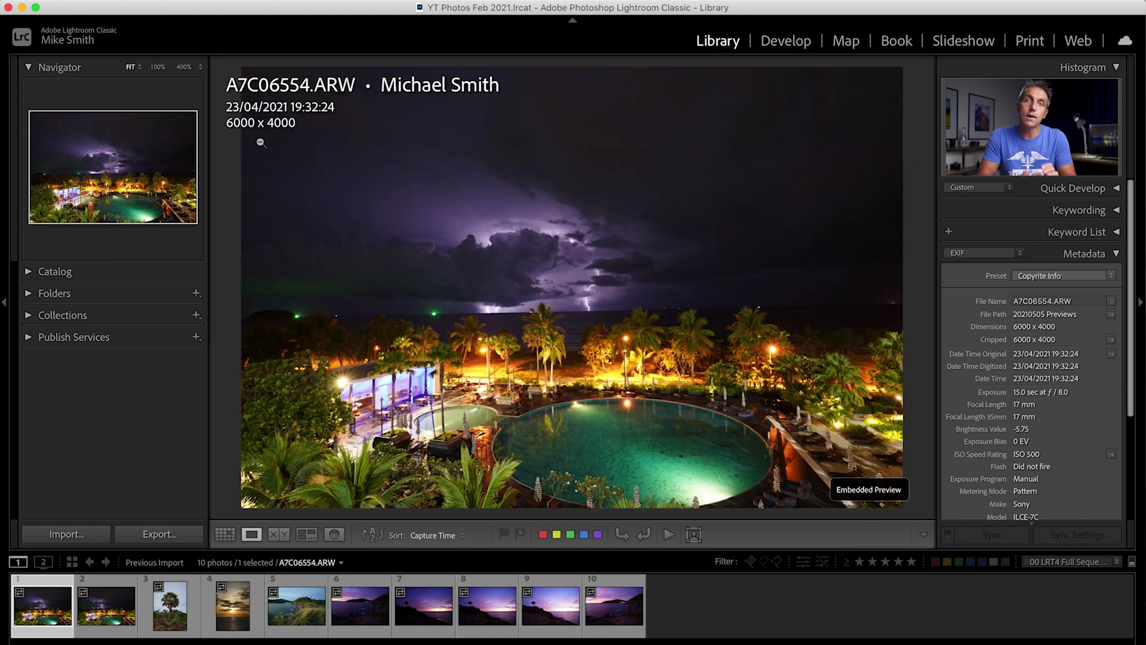
{"action": "left_click", "coordinate": [562, 305]}
{"action": "left_click", "coordinate": [562, 305]}
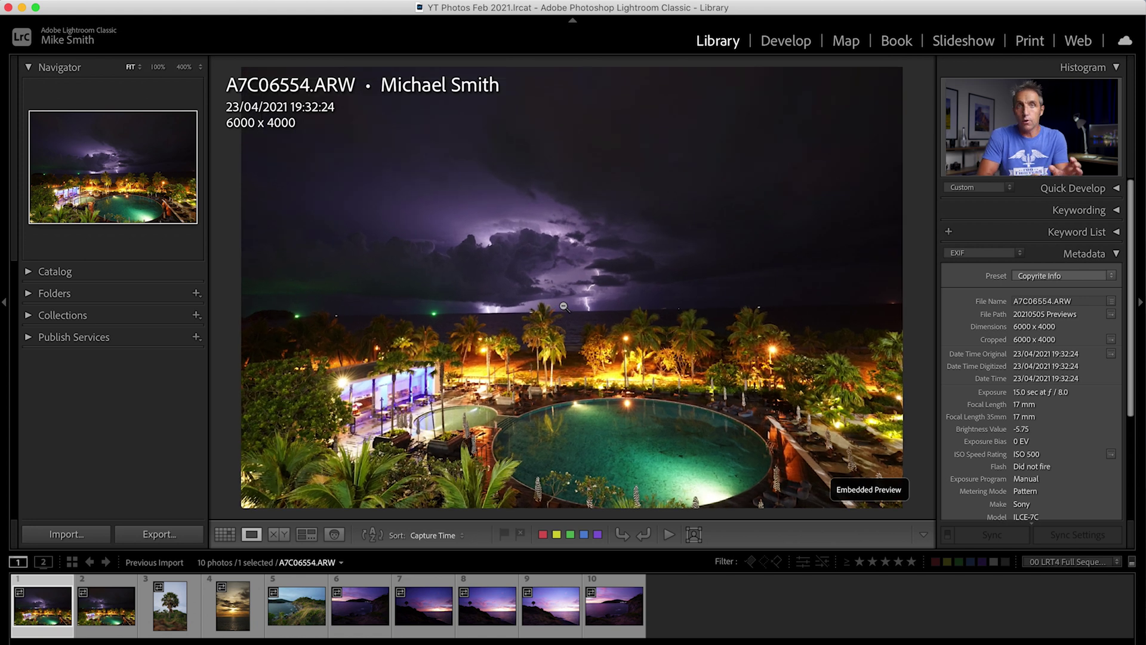
{"action": "left_click", "coordinate": [564, 306]}
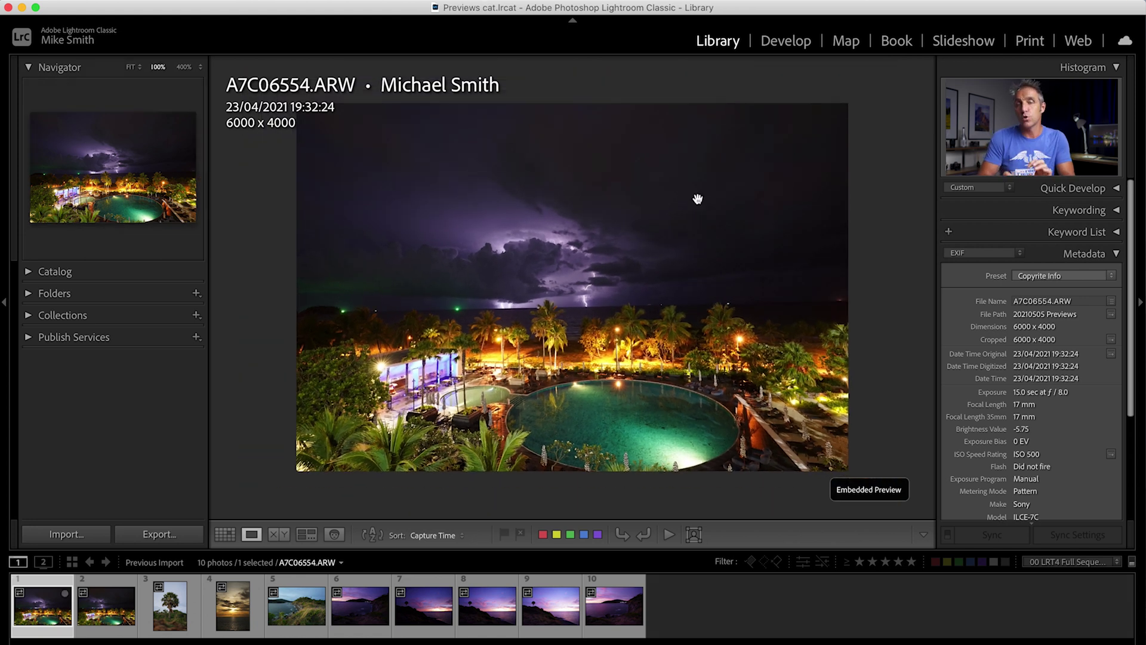
Open the lightning pool photo in Develop and zoom to 100% on the lightning sky.
{"action": "left_click", "coordinate": [788, 44]}
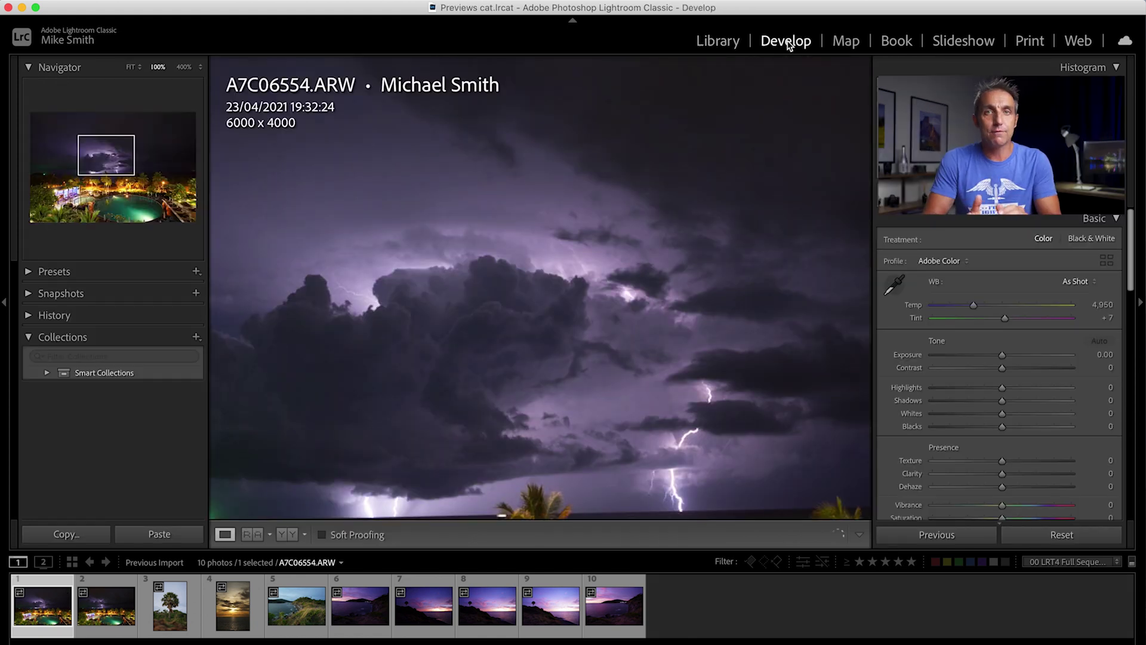
{"action": "left_click", "coordinate": [562, 338]}
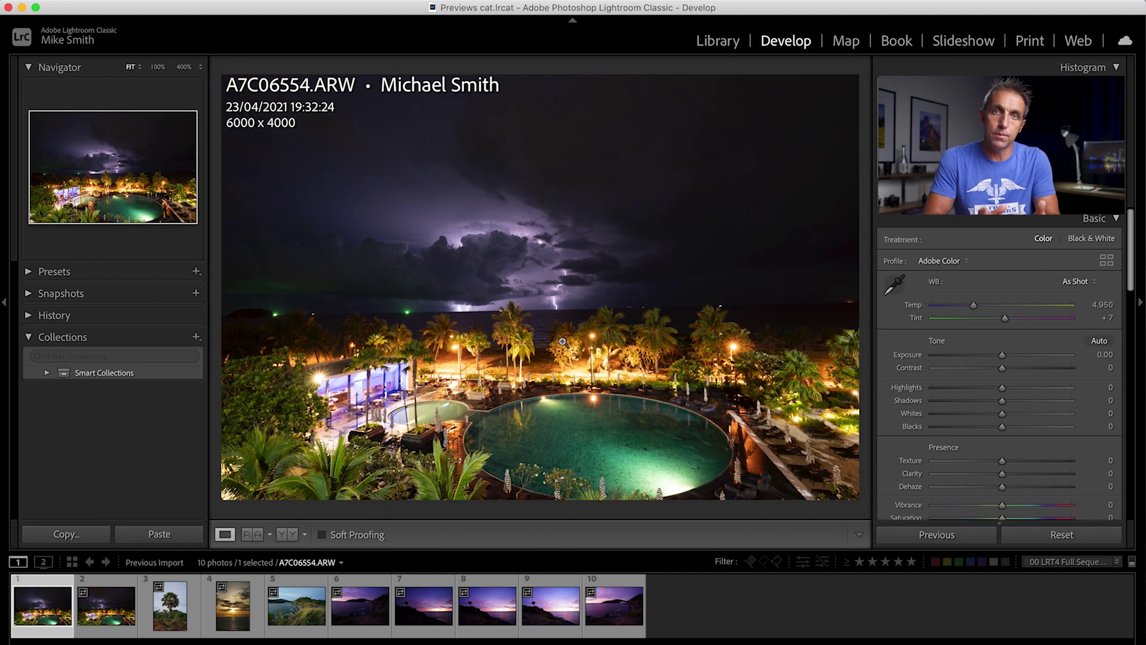
{"action": "left_click", "coordinate": [510, 274]}
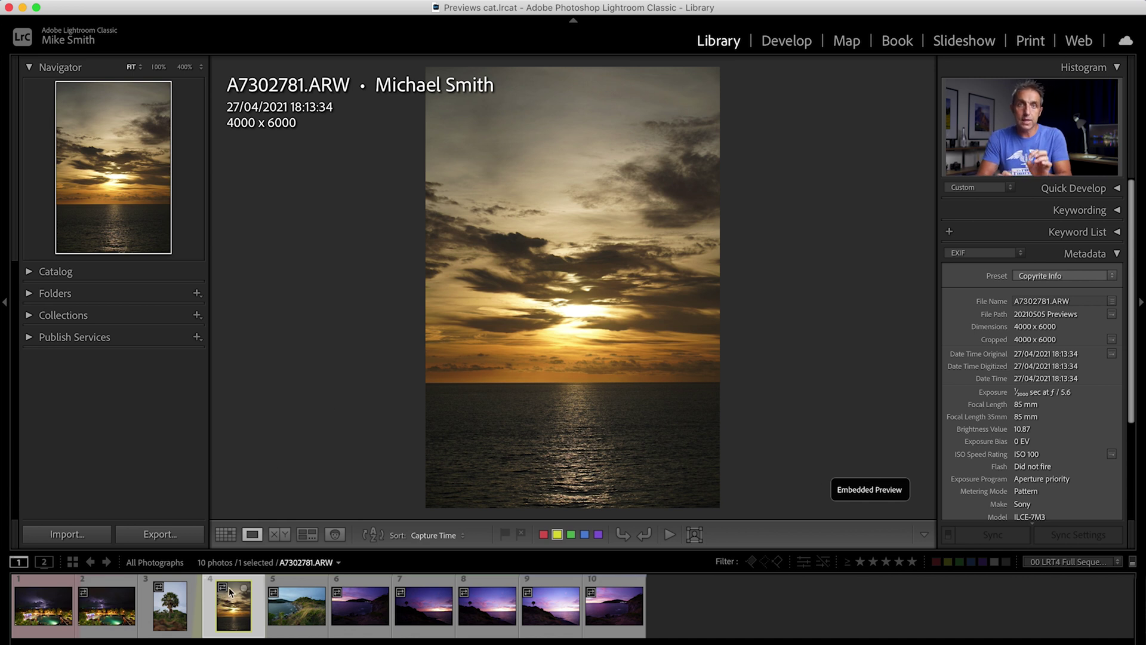
Check the sunset photo's preview badge, which offers to build standard-sized previews.
{"action": "mouse_move", "coordinate": [223, 592]}
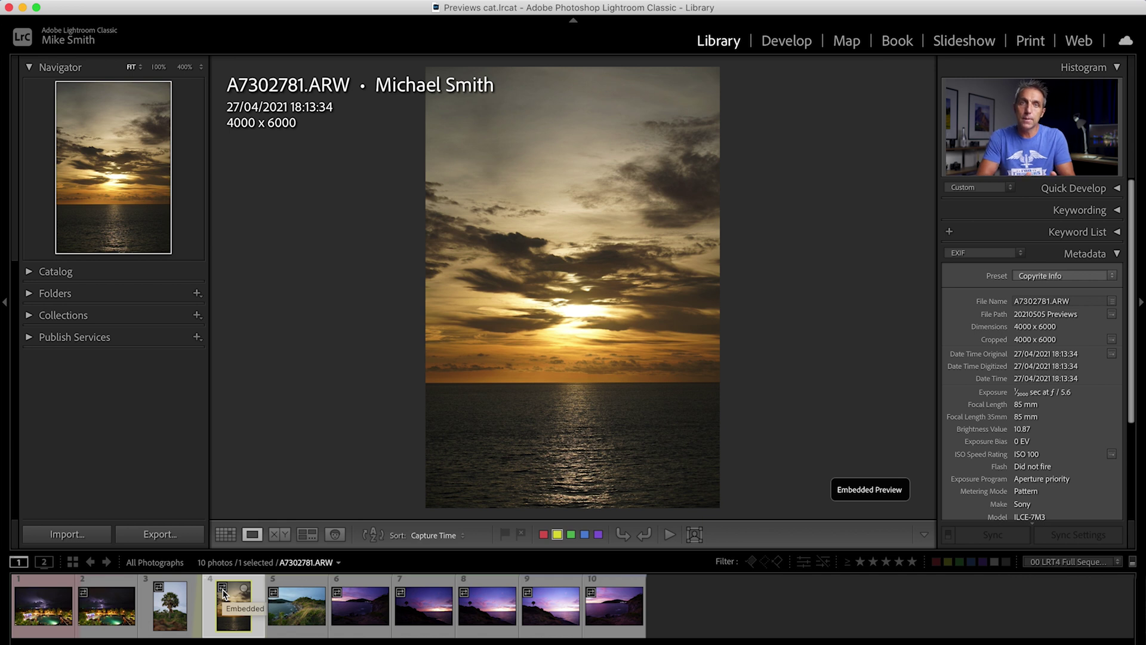
{"action": "left_click", "coordinate": [223, 592]}
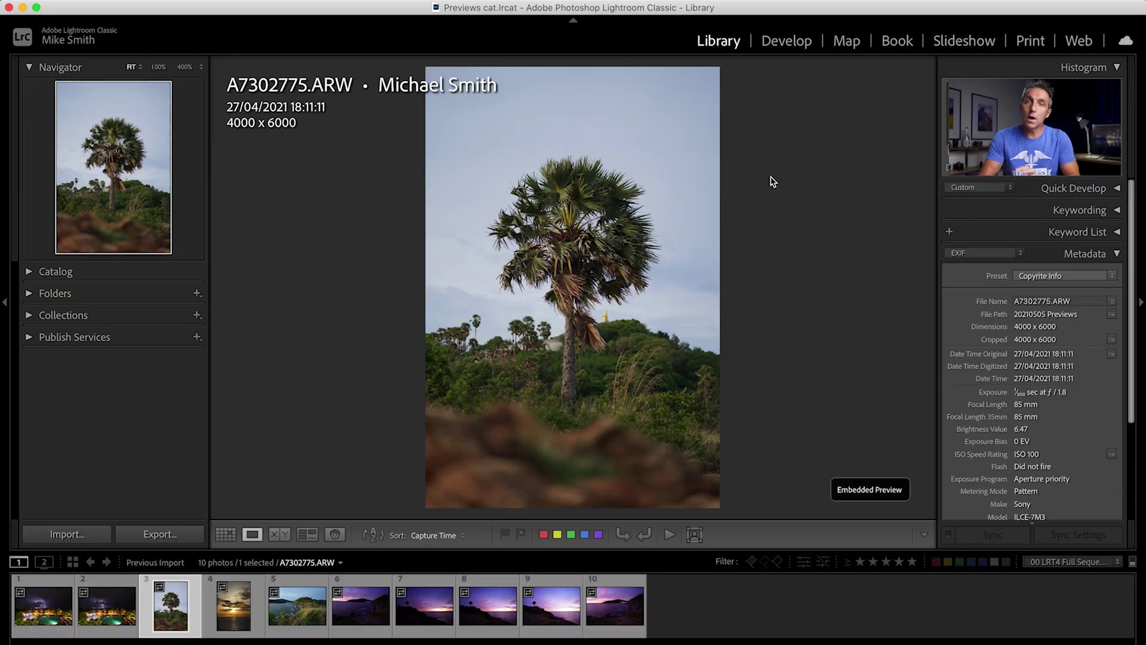
Open the palm-tree photo in Develop and toggle 100% zoom on the palm crown.
{"action": "left_click", "coordinate": [786, 42]}
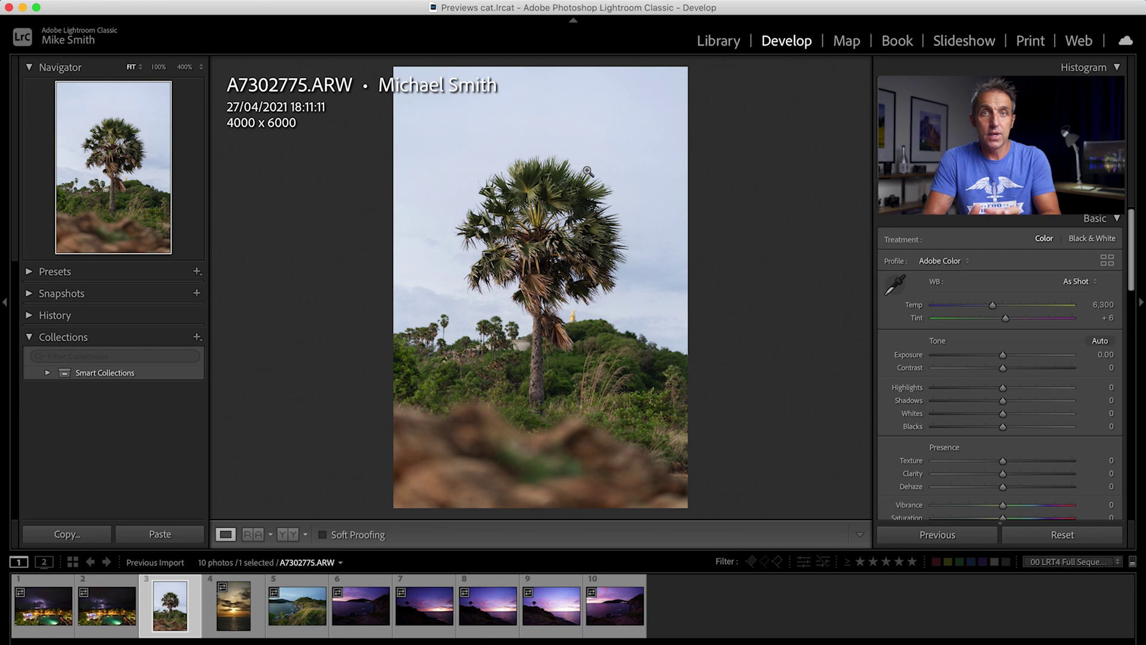
{"action": "left_click", "coordinate": [540, 247]}
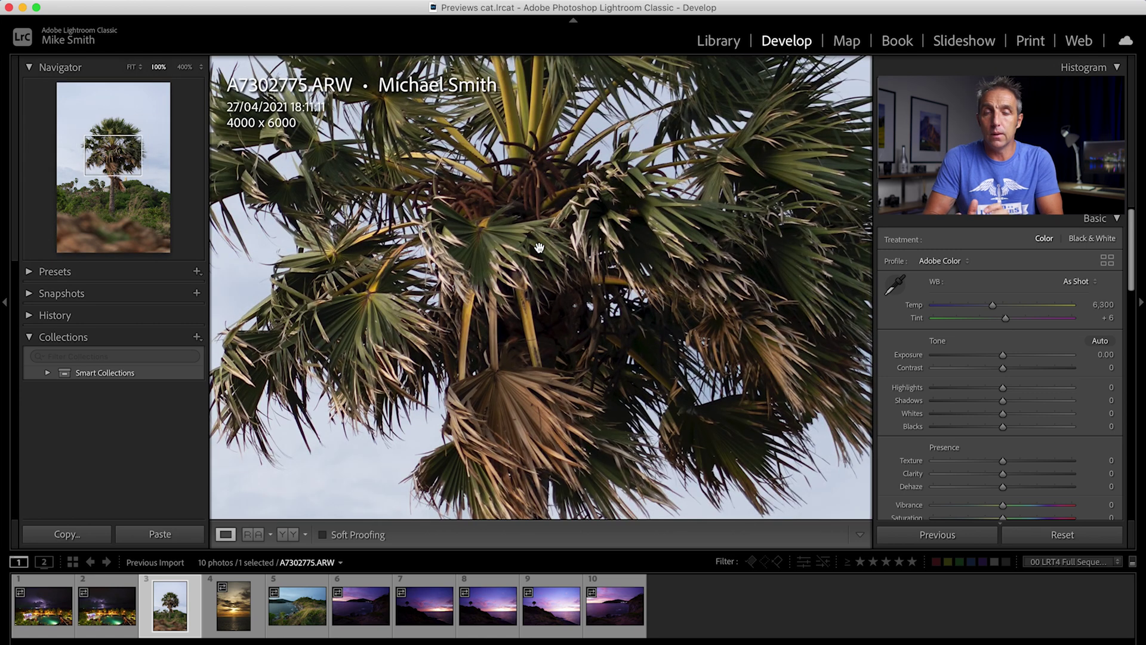
{"action": "left_click", "coordinate": [540, 248]}
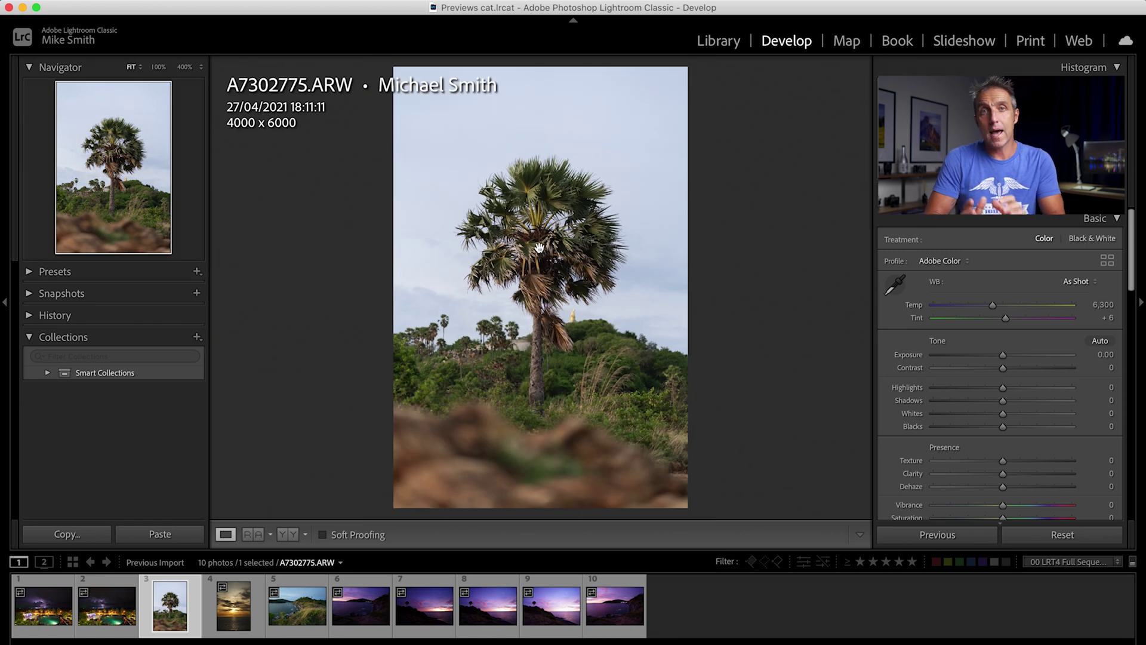
{"action": "left_click", "coordinate": [539, 247]}
{"action": "left_click", "coordinate": [540, 248]}
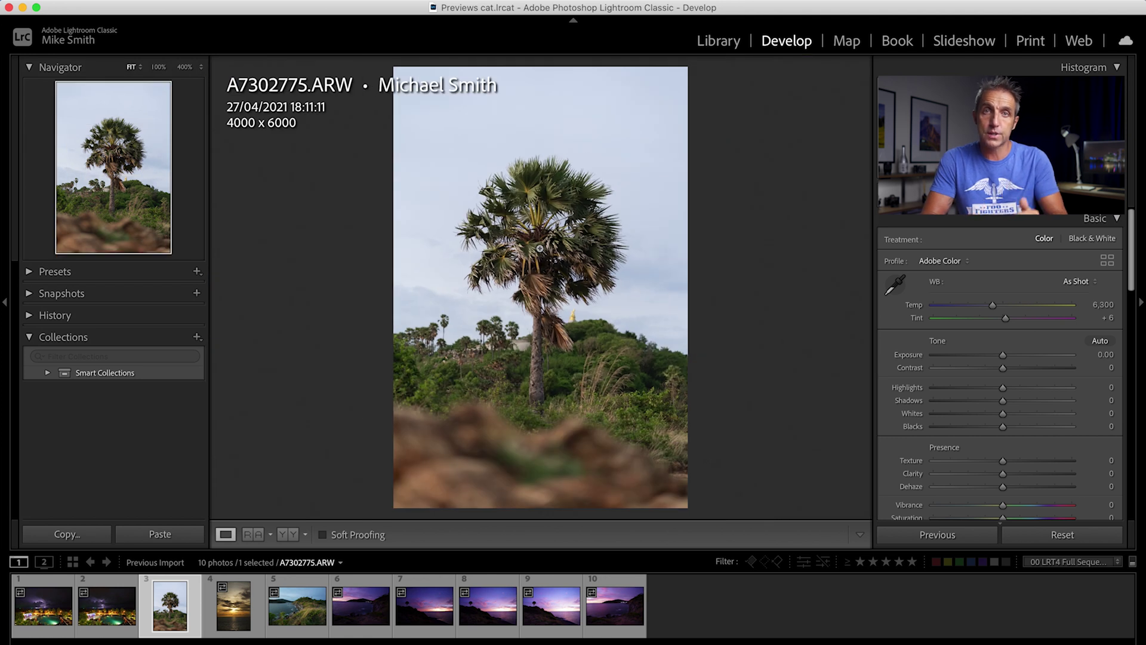
Set Contrast +14, Highlights −26 and Shadows +22, then return to Library.
{"action": "left_click_drag", "start_coordinate": [1002, 367], "coordinate": [1012, 368]}
{"action": "mouse_move", "coordinate": [1002, 387]}
{"action": "left_mouse_down"}
{"action": "mouse_move", "coordinate": [984, 387]}
{"action": "mouse_move", "coordinate": [1018, 401]}
{"action": "left_mouse_up"}
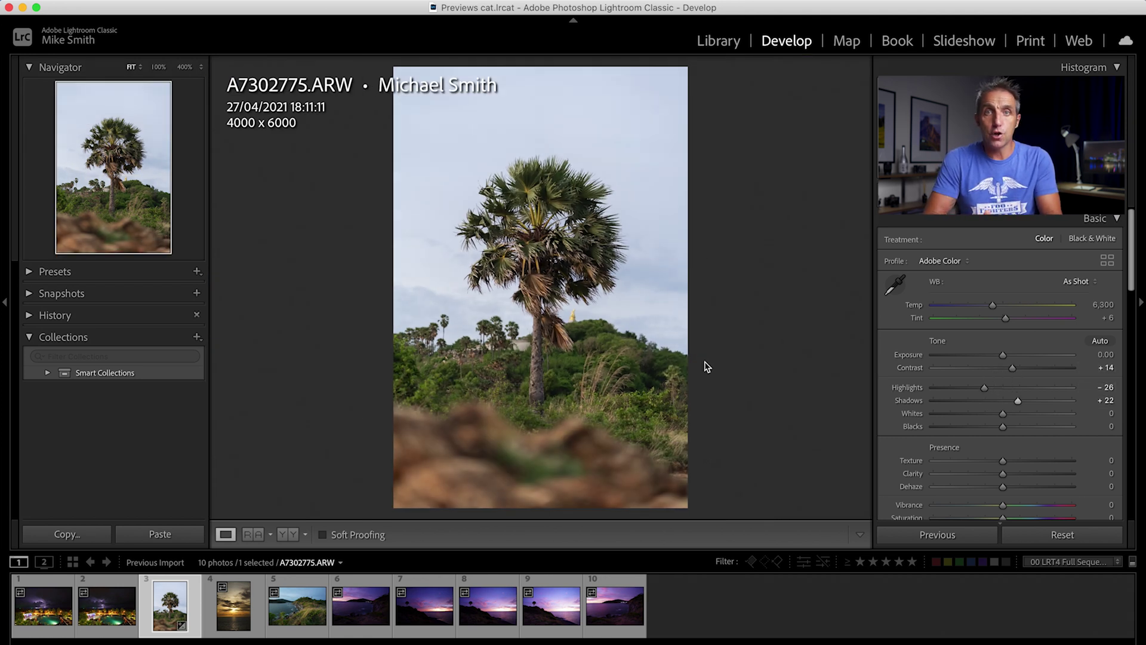
{"action": "left_click", "coordinate": [718, 42]}
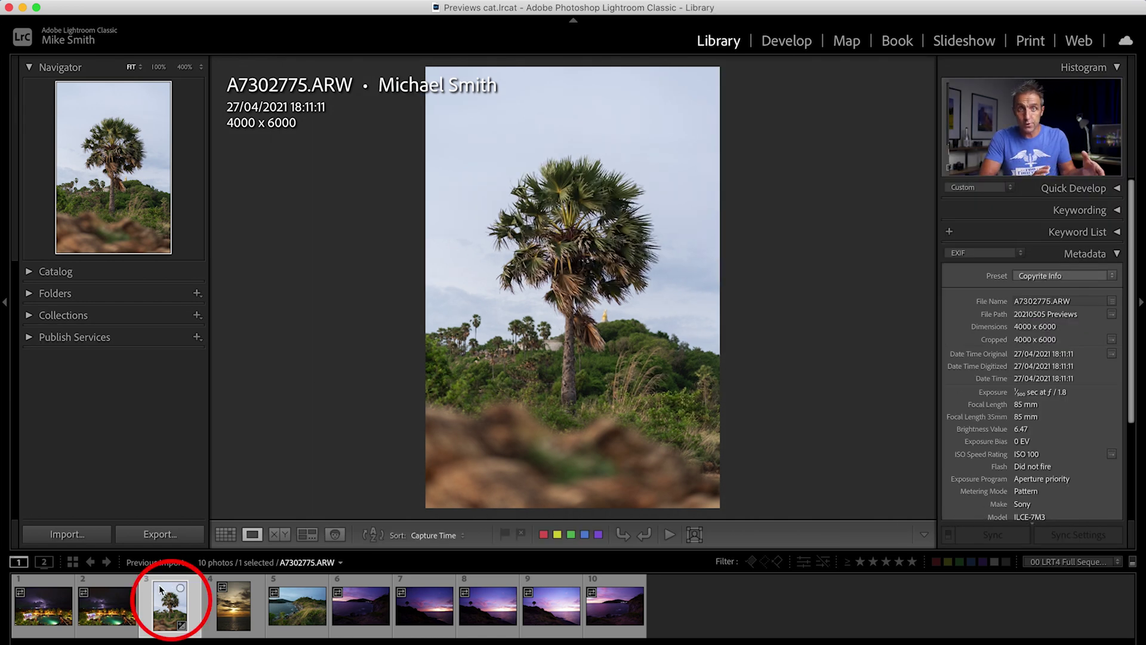
Check coastline photo A7C06806.ARW at 100% in Develop, then show the lightning pool photo in Library.
{"action": "left_click", "coordinate": [294, 611]}
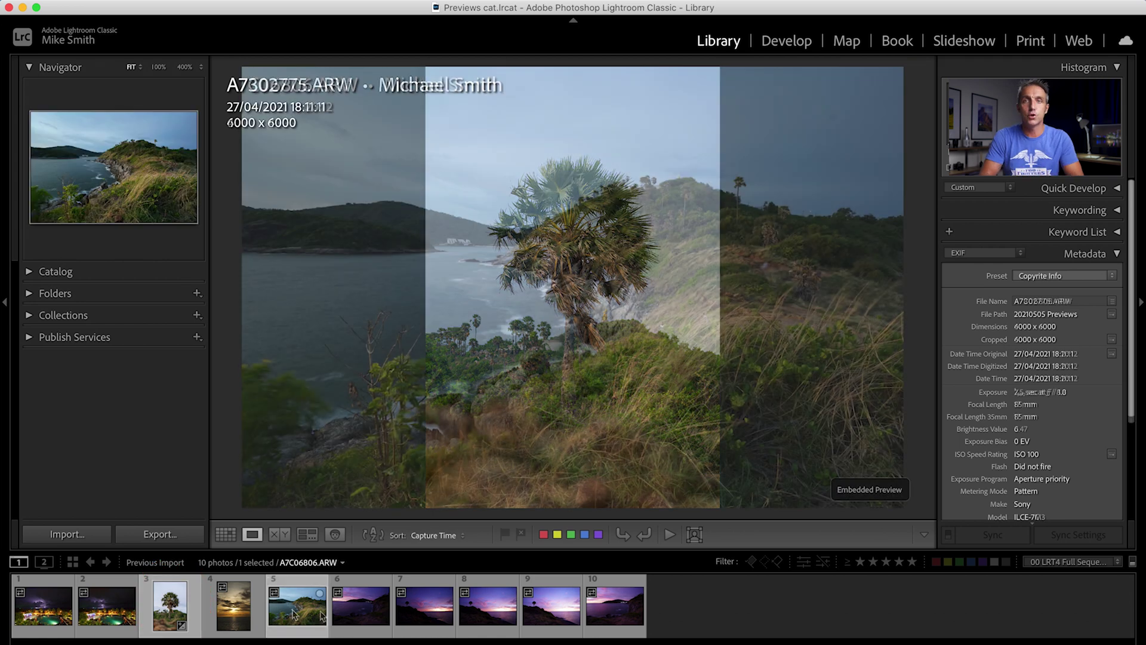
{"action": "left_click", "coordinate": [787, 42]}
{"action": "left_click", "coordinate": [525, 274]}
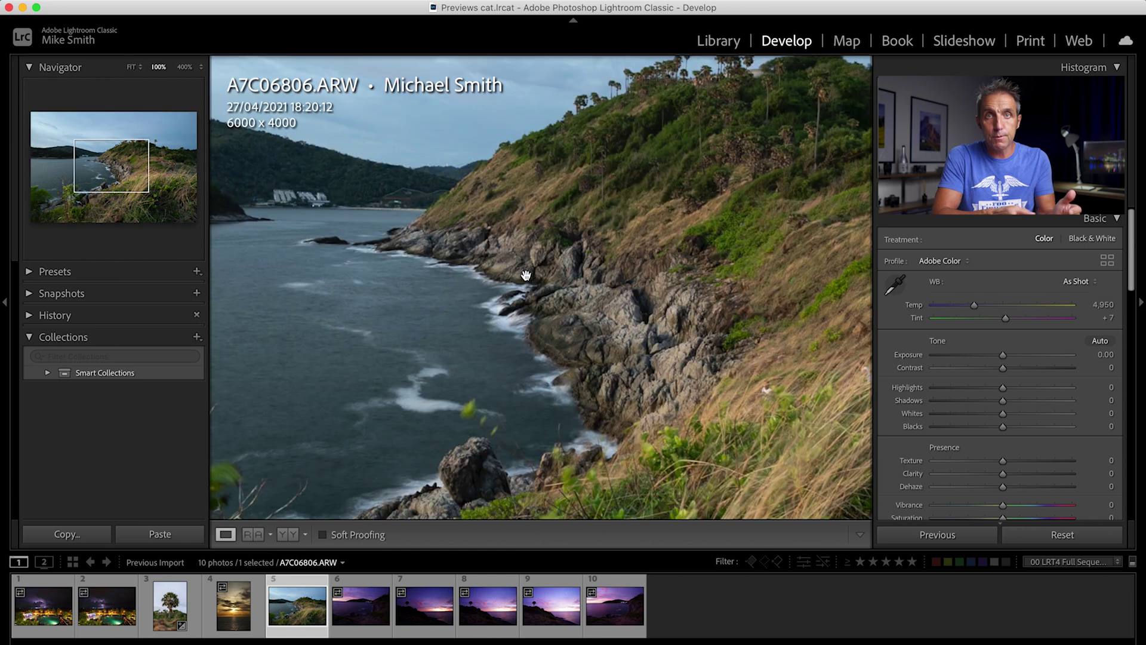
{"action": "left_click", "coordinate": [526, 274]}
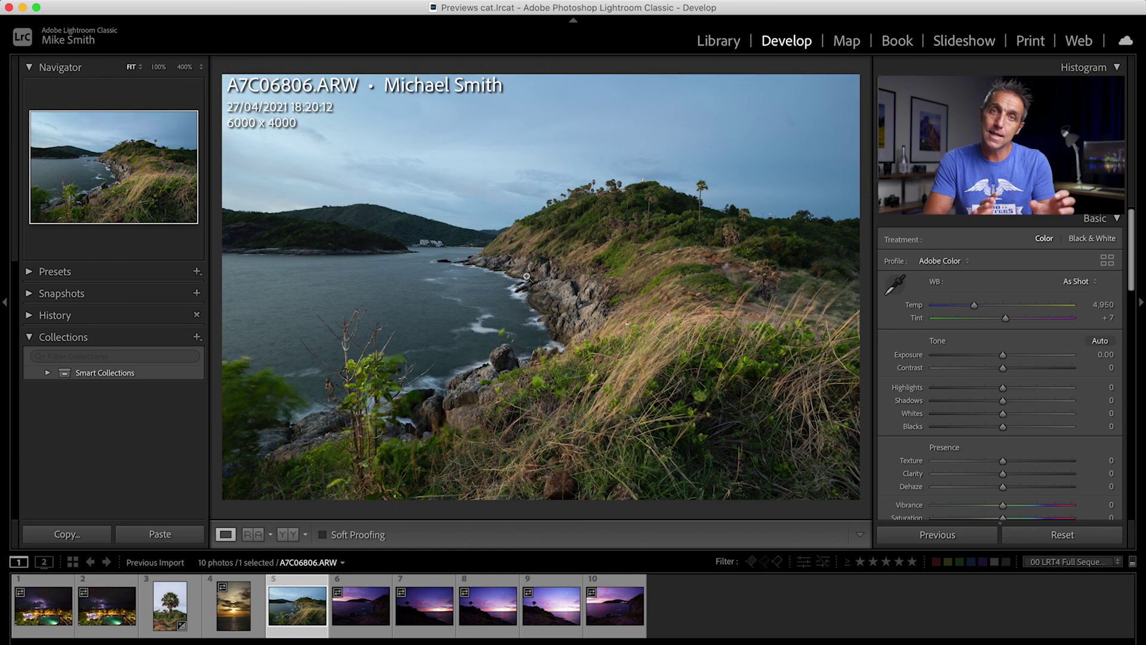
{"action": "left_click", "coordinate": [717, 42]}
{"action": "left_click", "coordinate": [282, 606]}
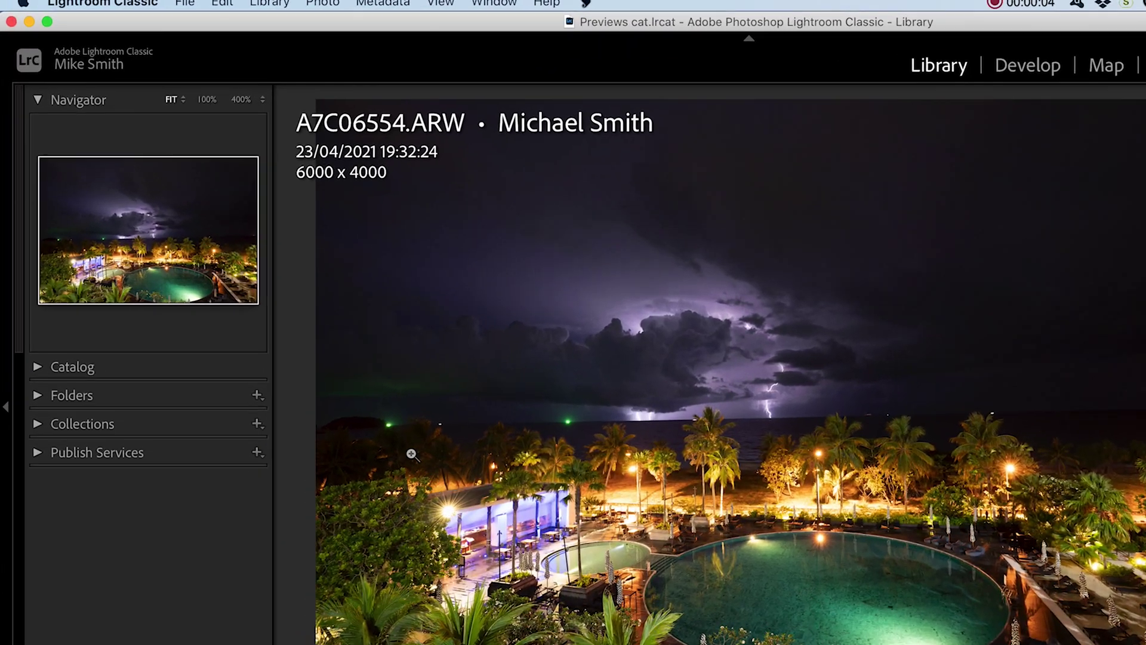
In Catalog Settings' File Handling, keep Auto (3440px), Medium quality and 1:1 discard After 30 Days.
{"action": "left_click", "coordinate": [120, 2]}
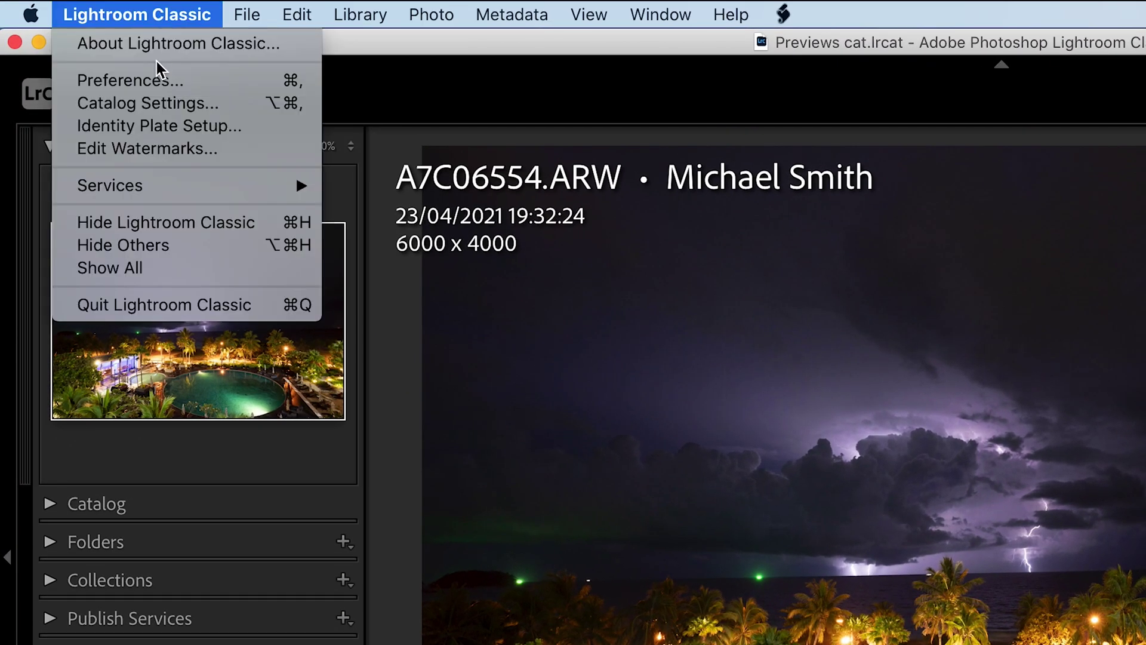
{"action": "left_click", "coordinate": [149, 106]}
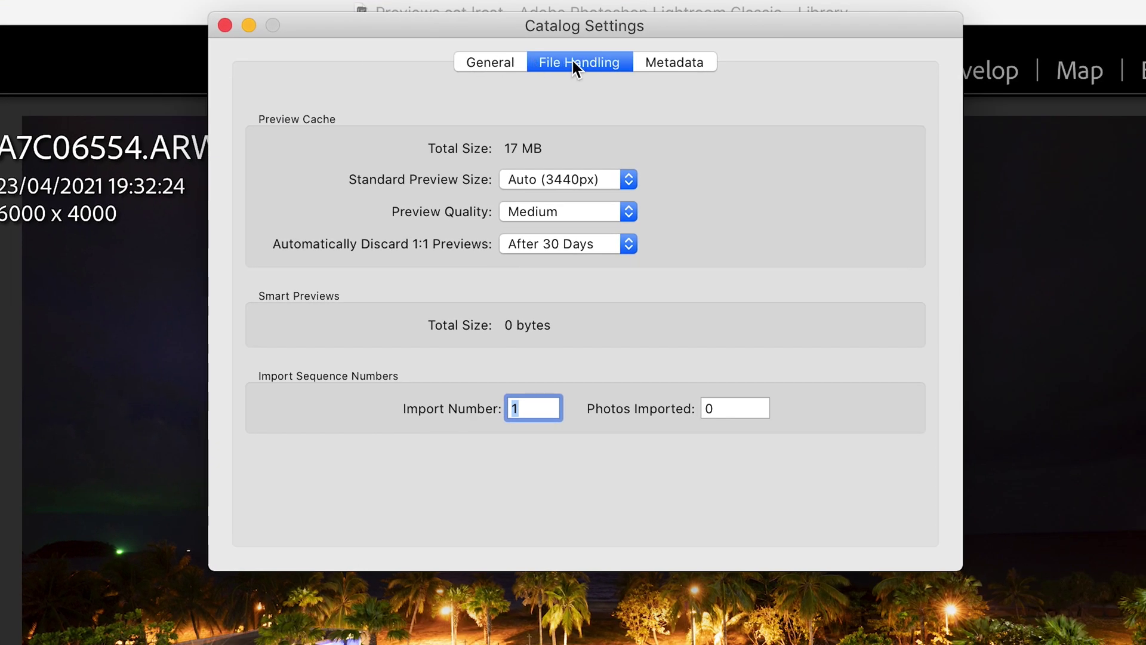
{"action": "left_click", "coordinate": [631, 180]}
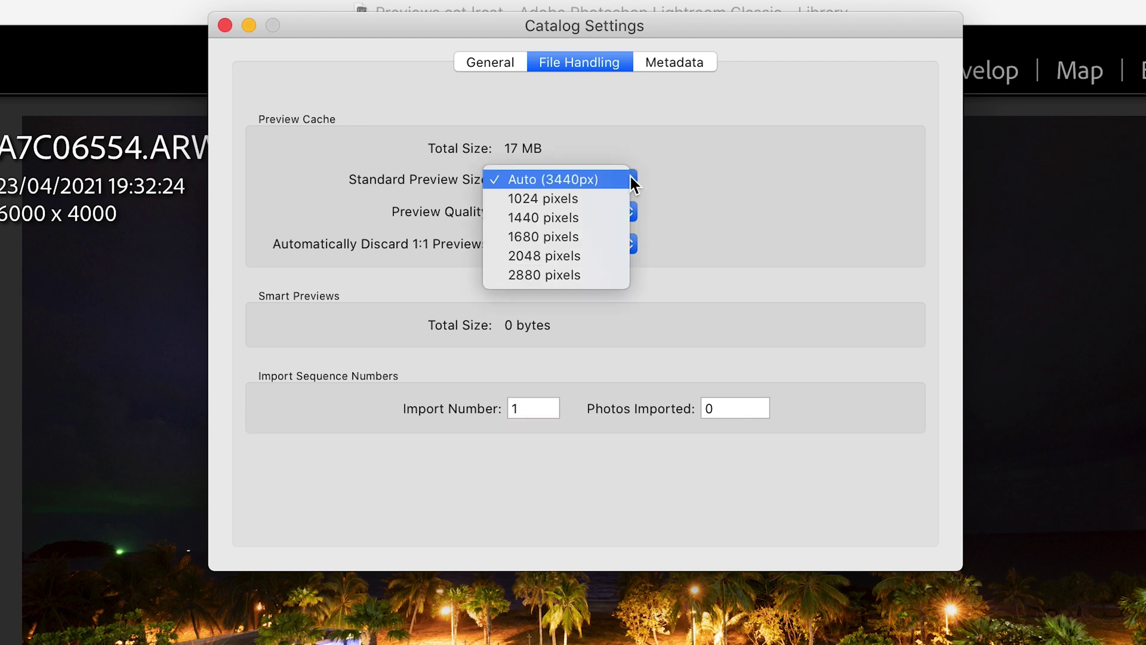
{"action": "left_click", "coordinate": [631, 180]}
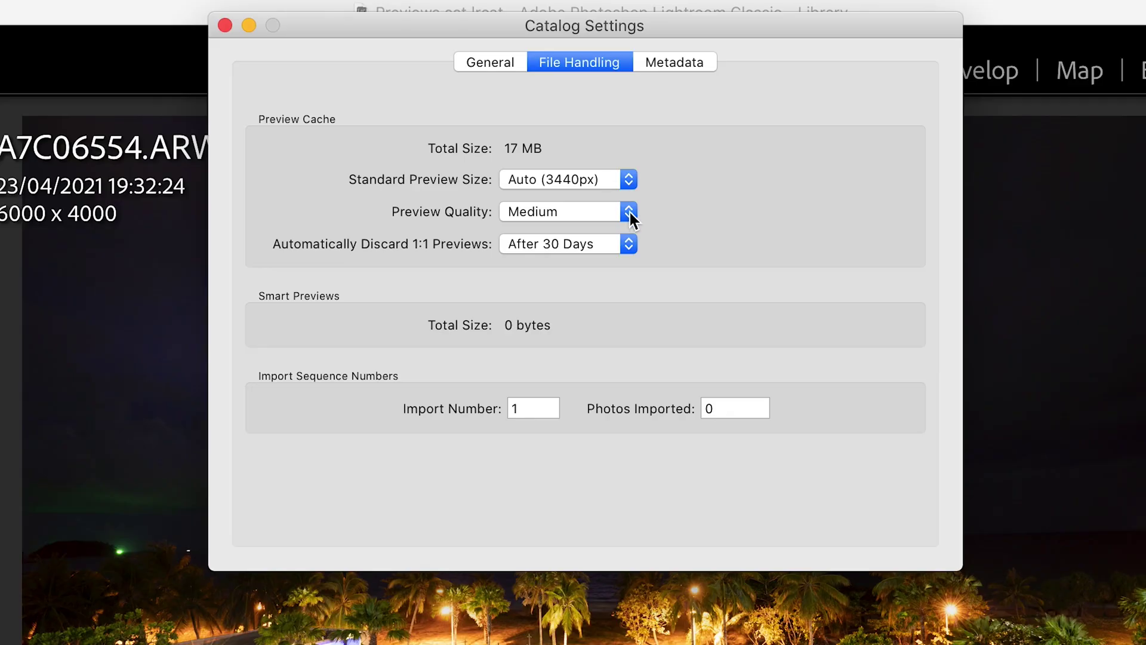
{"action": "left_click", "coordinate": [629, 212]}
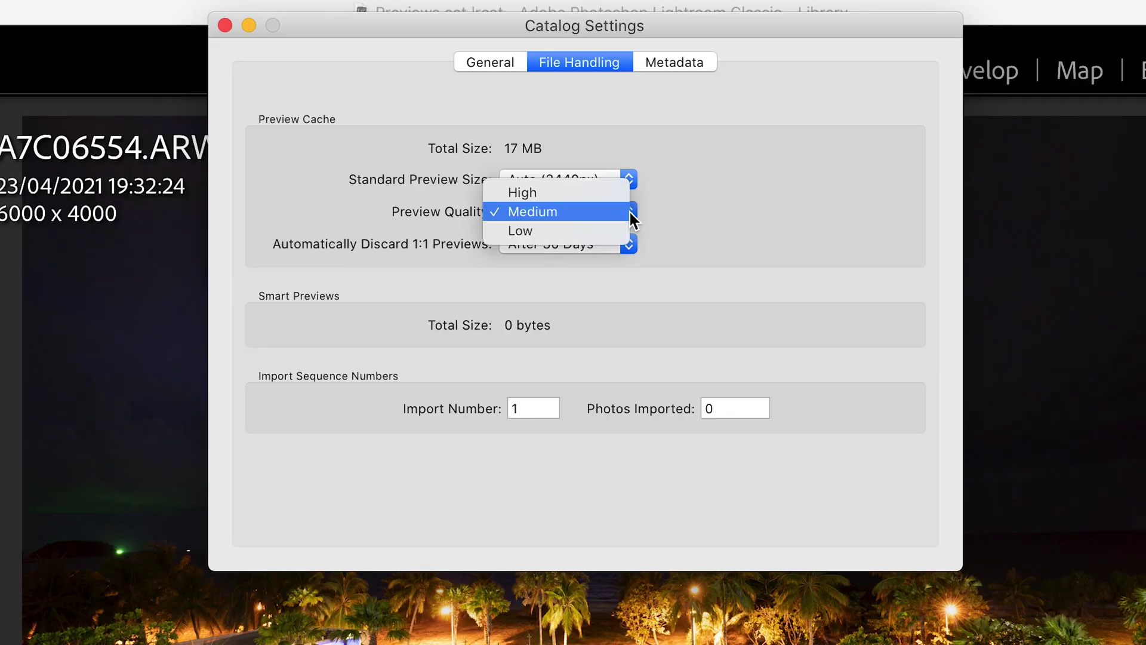
{"action": "left_click", "coordinate": [629, 213]}
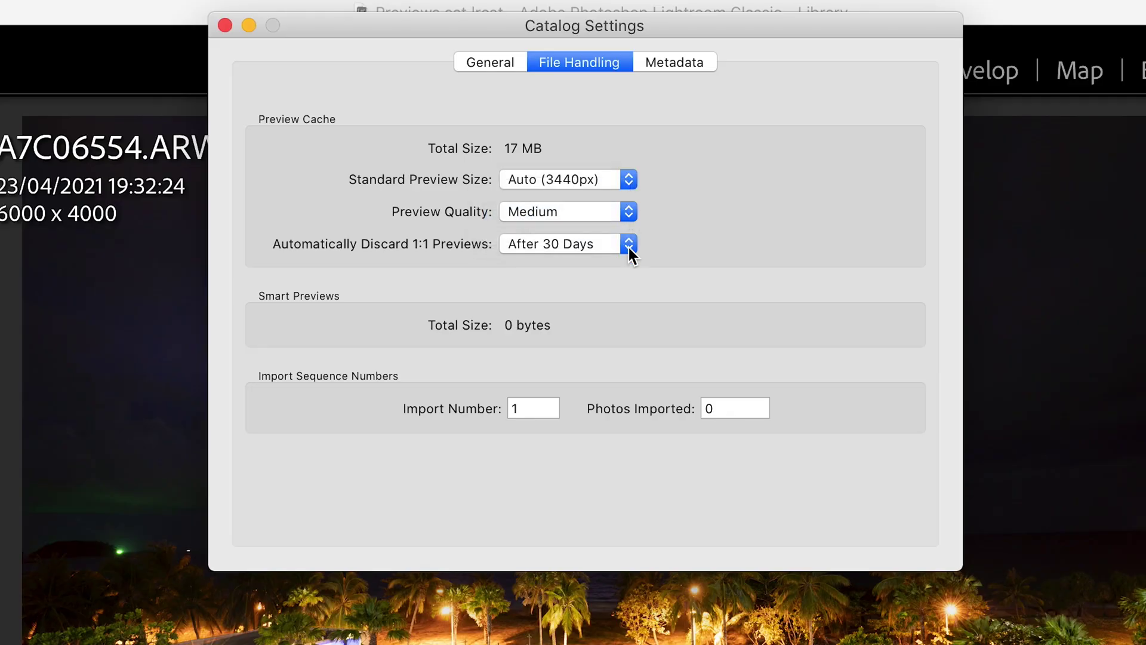
{"action": "left_click", "coordinate": [629, 245]}
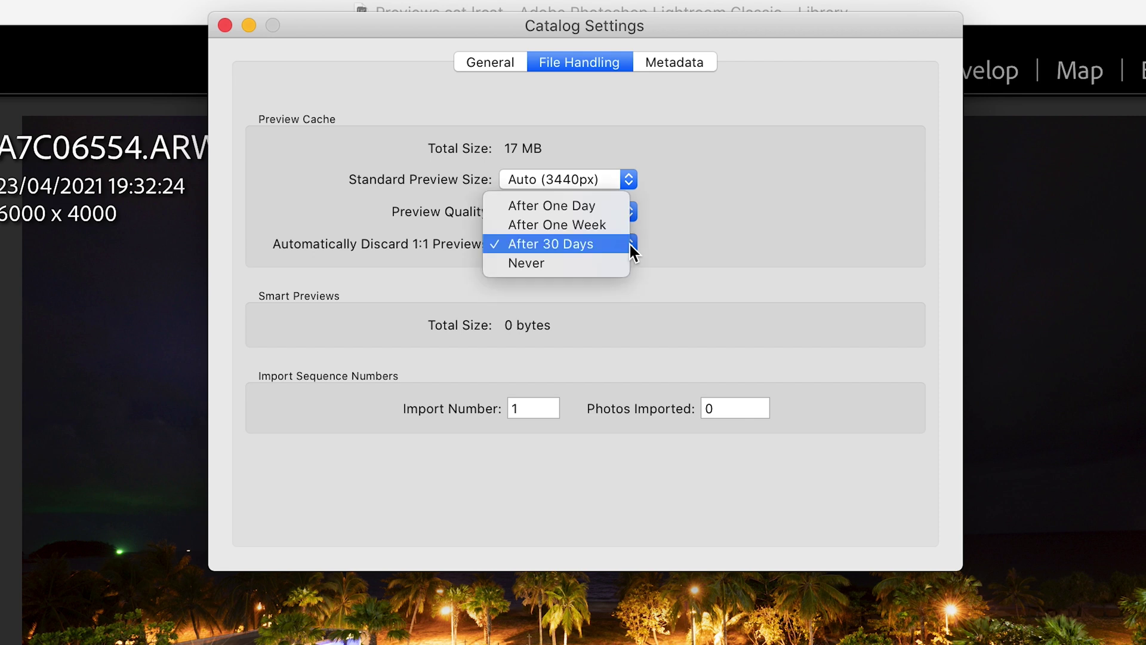
{"action": "left_click", "coordinate": [629, 245]}
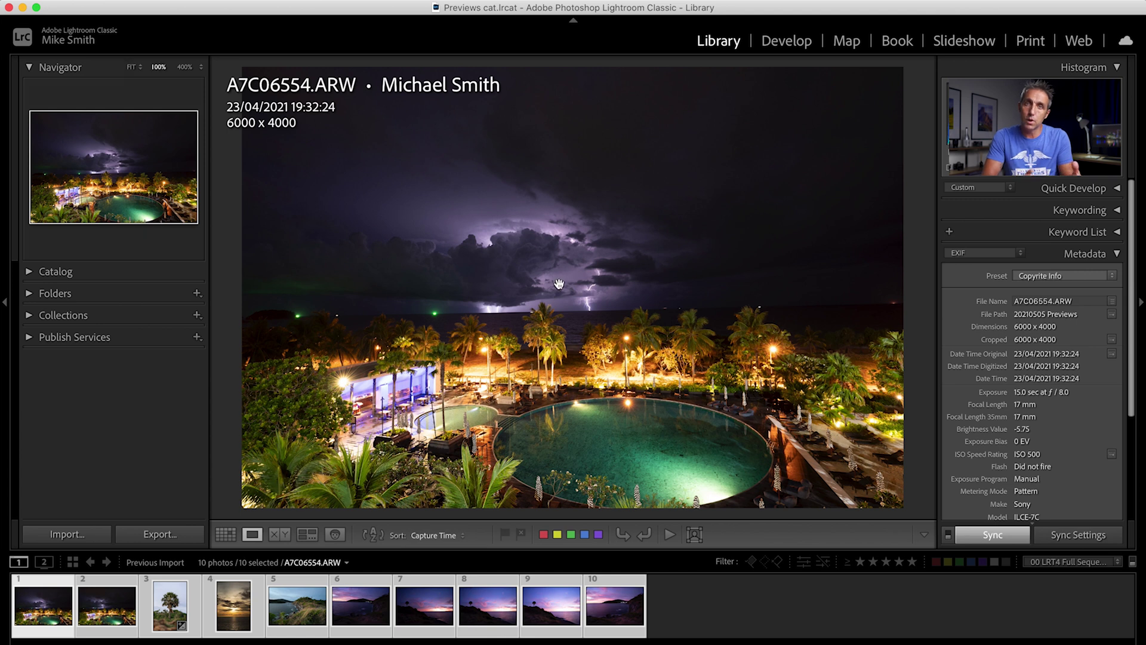
{"action": "left_click", "coordinate": [560, 286]}
{"action": "left_click", "coordinate": [561, 285]}
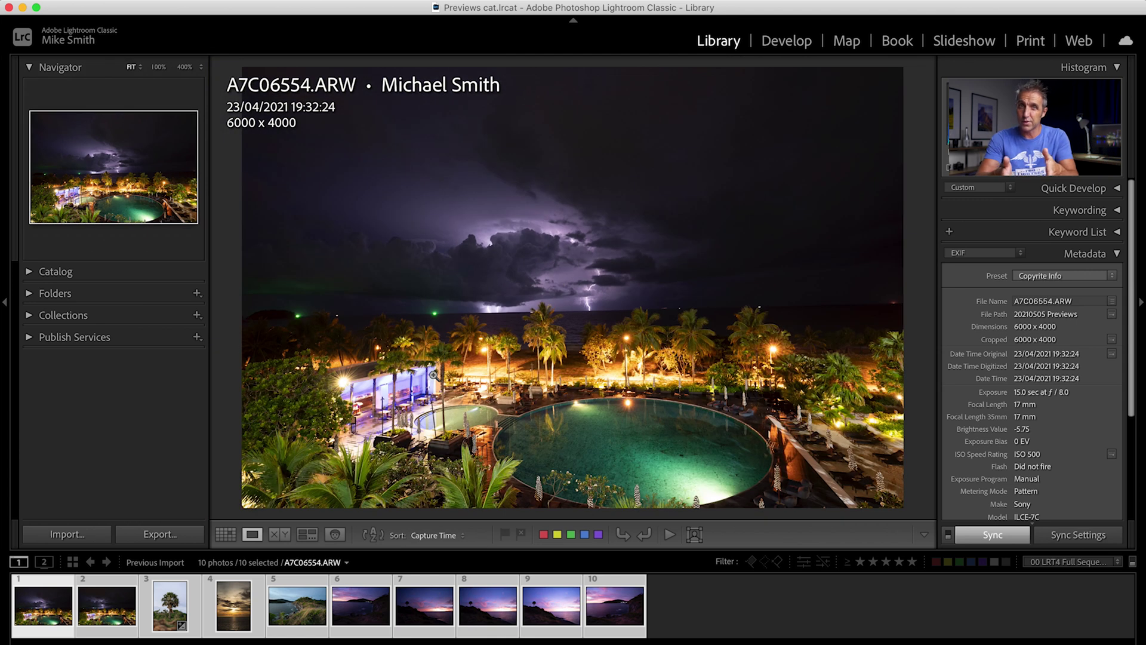
{"action": "left_click", "coordinate": [380, 402]}
{"action": "left_click", "coordinate": [828, 414]}
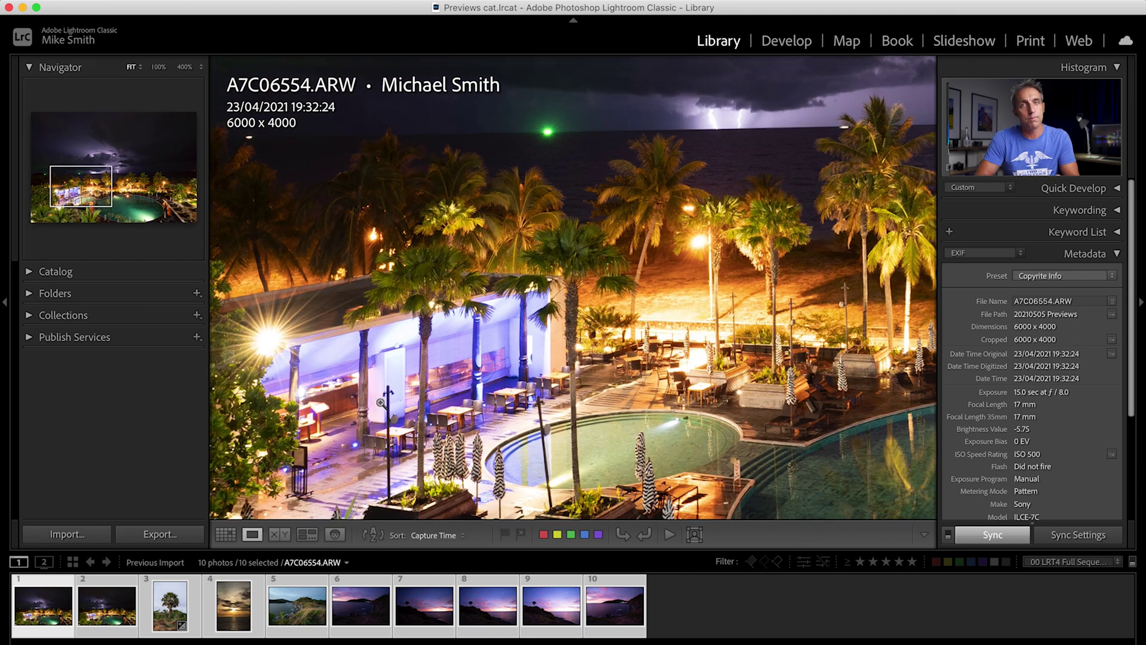
{"action": "left_click", "coordinate": [829, 412]}
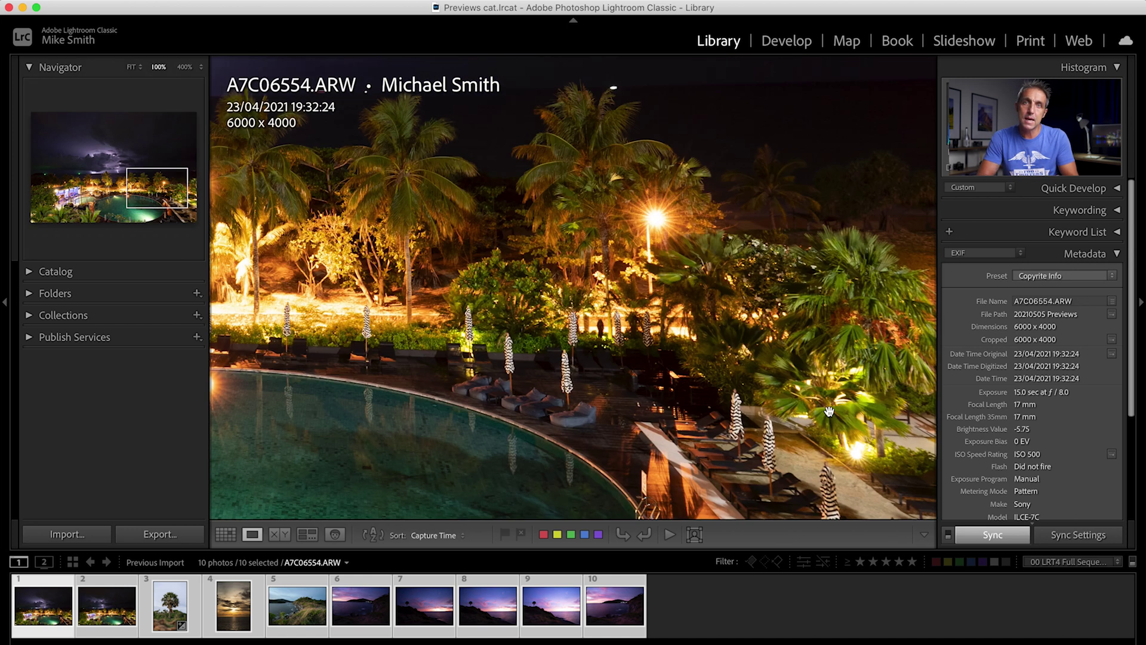
{"action": "left_click", "coordinate": [829, 411]}
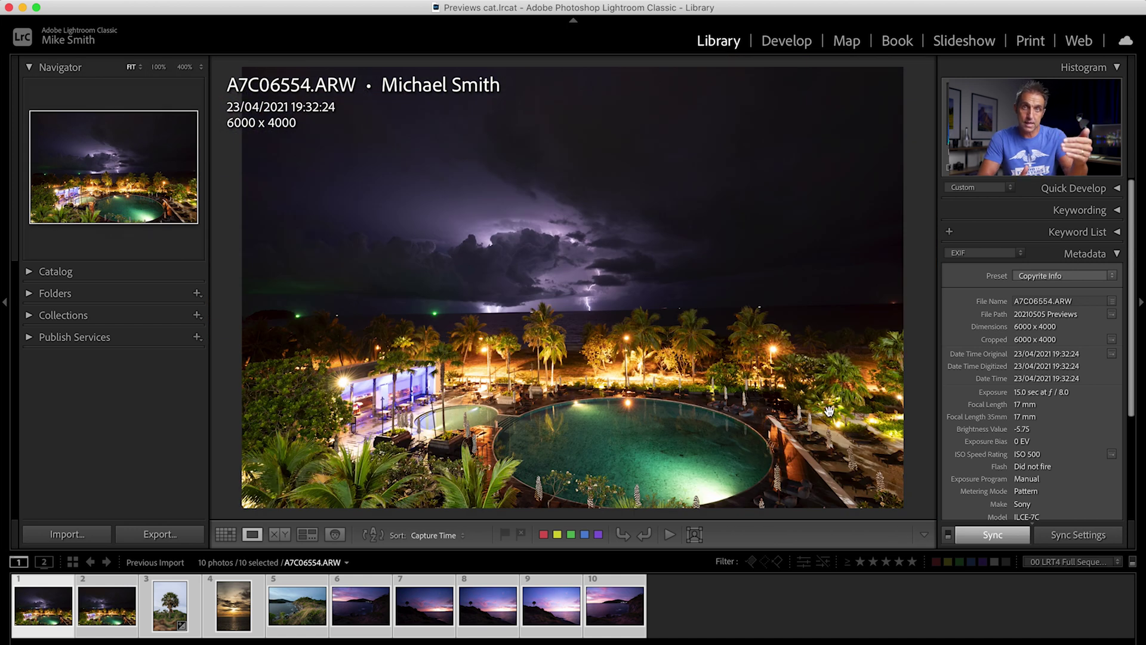
{"action": "left_click", "coordinate": [829, 411]}
{"action": "left_click", "coordinate": [829, 410]}
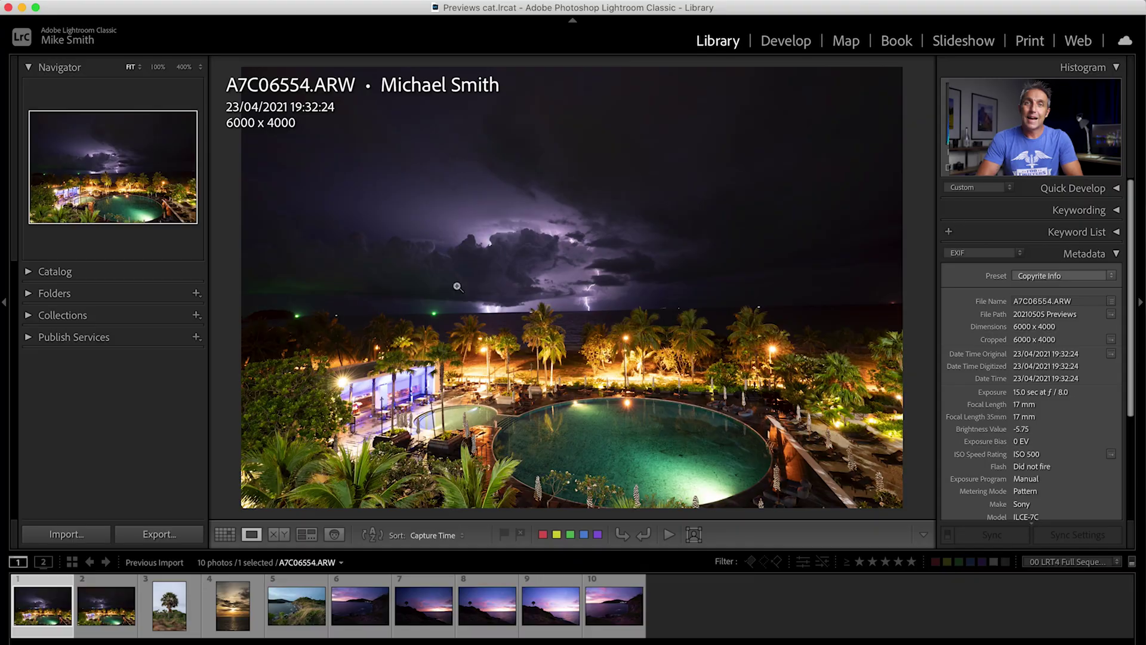
Browse forward to photo 10, then back to the palm-tree photo A7302775.ARW.
{"action": "key", "text": "Right"}
{"action": "key", "text": "Right"}
{"action": "key", "text": "Right"}
{"action": "key", "text": "Right"}
{"action": "key", "text": "Right"}
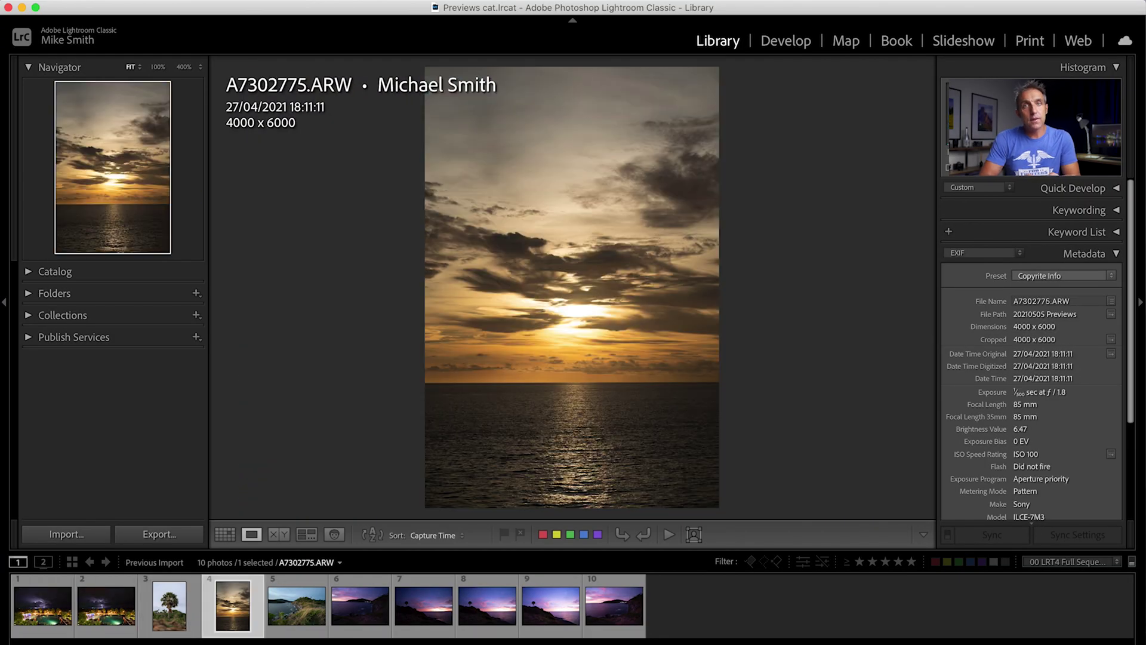
{"action": "key", "text": "Right"}
{"action": "key", "text": "Right"}
{"action": "key", "text": "Right"}
{"action": "key", "text": "Right"}
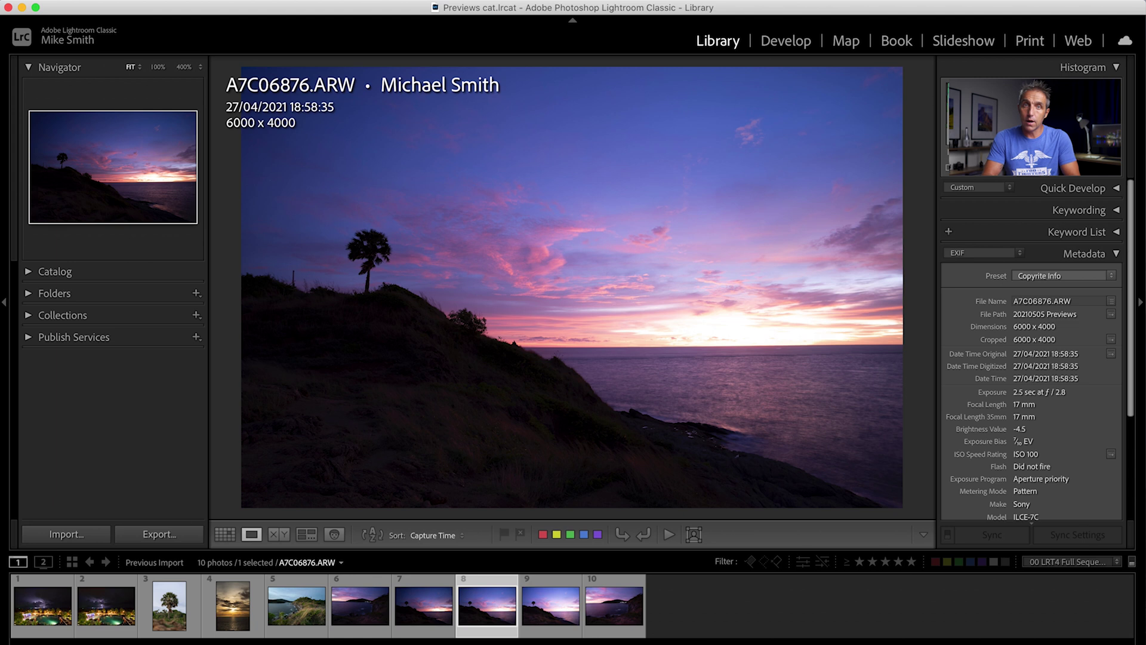
{"action": "key", "text": "Left"}
{"action": "key", "text": "Left"}
{"action": "key", "text": "Left"}
{"action": "key", "text": "Left"}
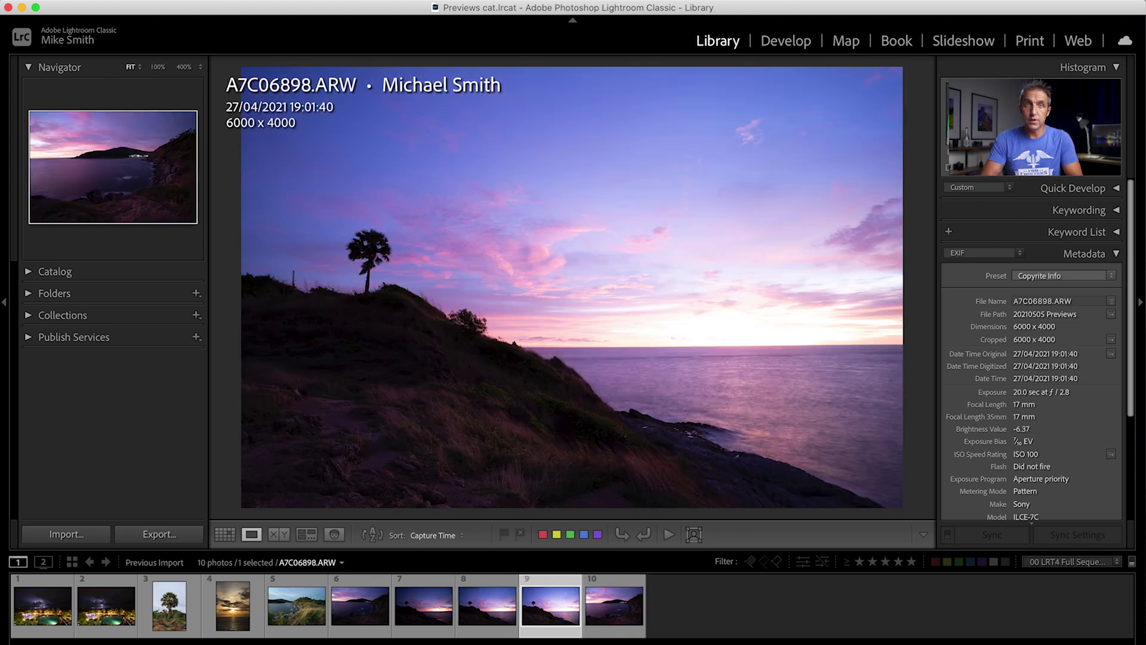
{"action": "key", "text": "Left"}
{"action": "key", "text": "Left"}
{"action": "key", "text": "Left"}
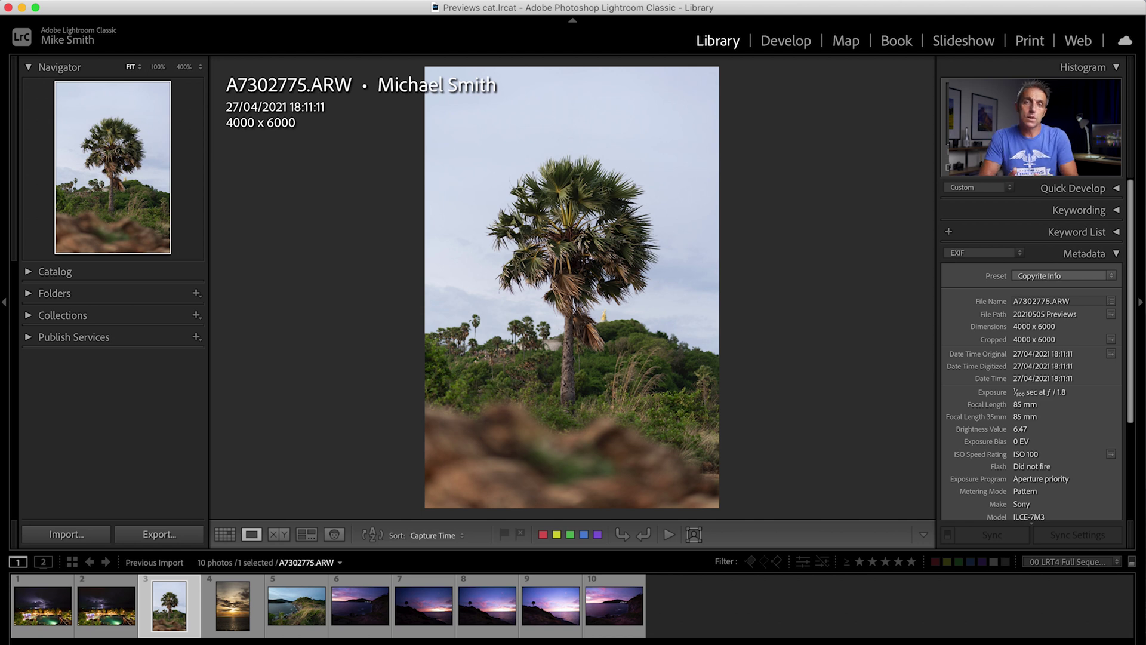
Open the palm tree photo in Develop and toggle it between 100% and Fit view twice.
{"action": "left_click", "coordinate": [787, 42]}
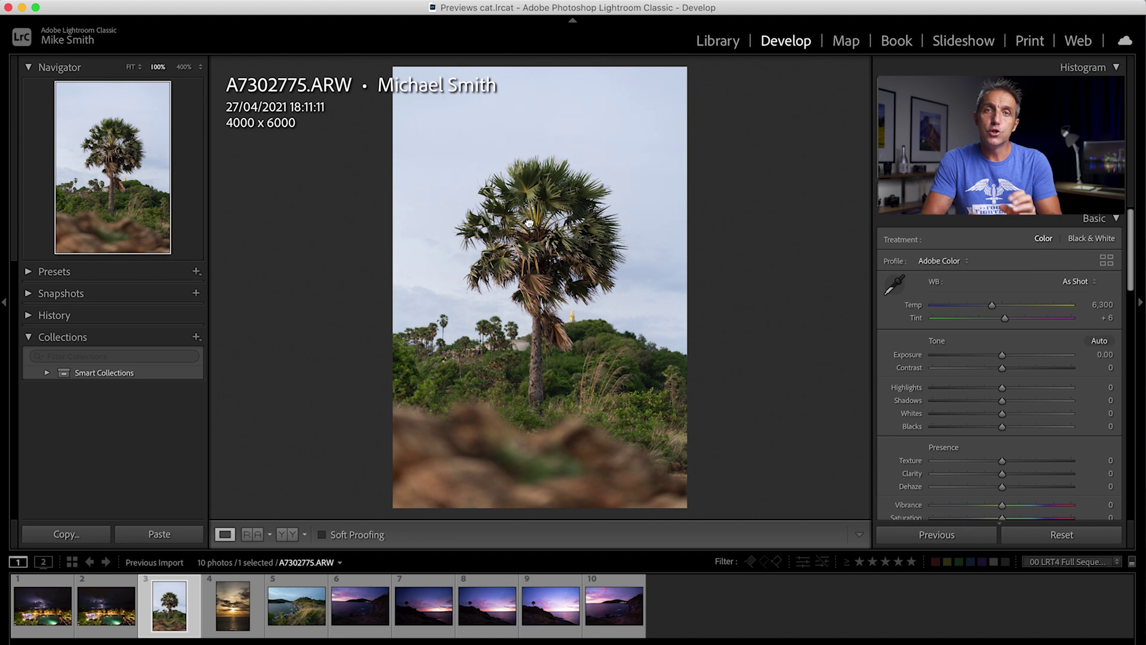
{"action": "left_click", "coordinate": [529, 223]}
{"action": "left_click", "coordinate": [529, 224]}
{"action": "left_click", "coordinate": [529, 223]}
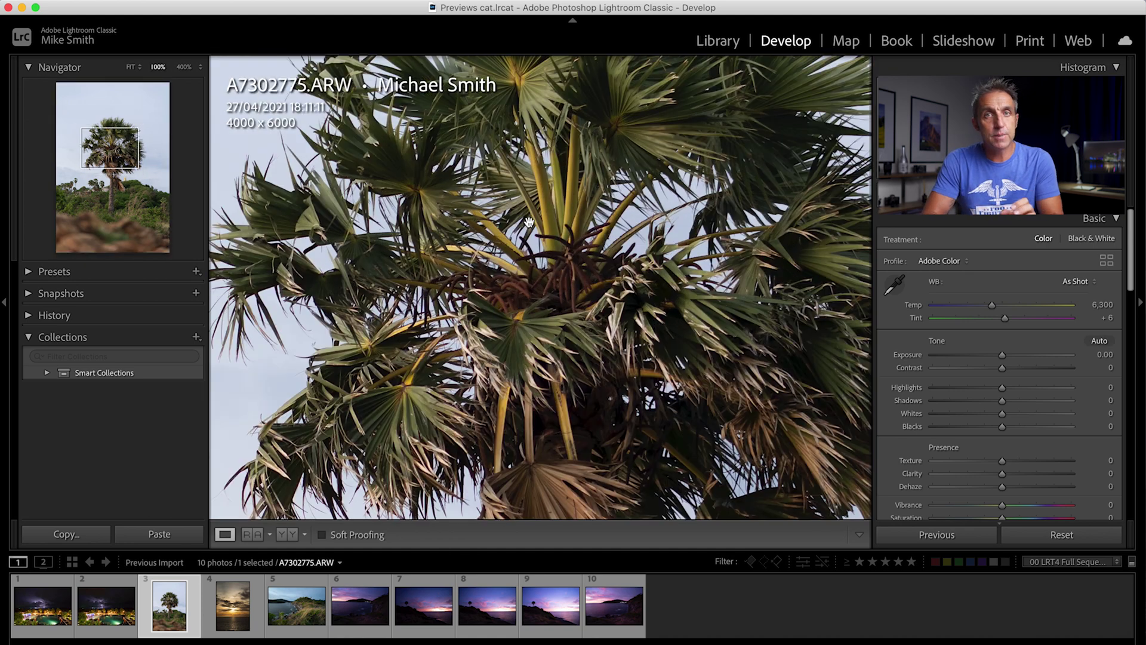
{"action": "left_click", "coordinate": [528, 223]}
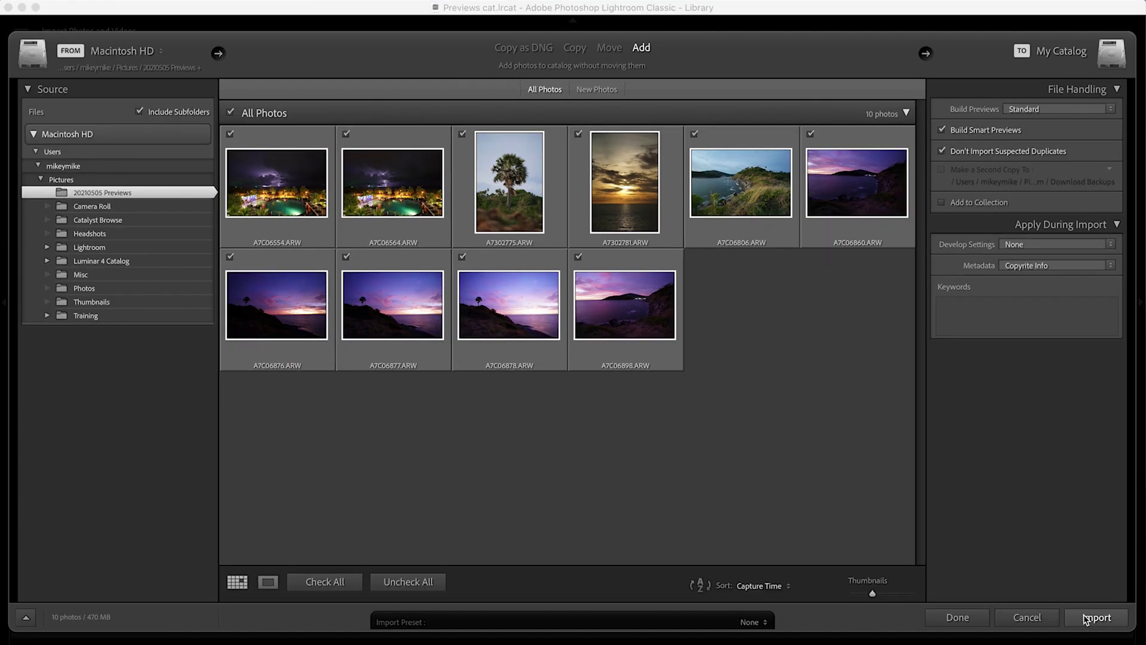
Import the ten photos, accept the Smart Previews confirmation, and view the first photo large.
{"action": "left_click", "coordinate": [1087, 617]}
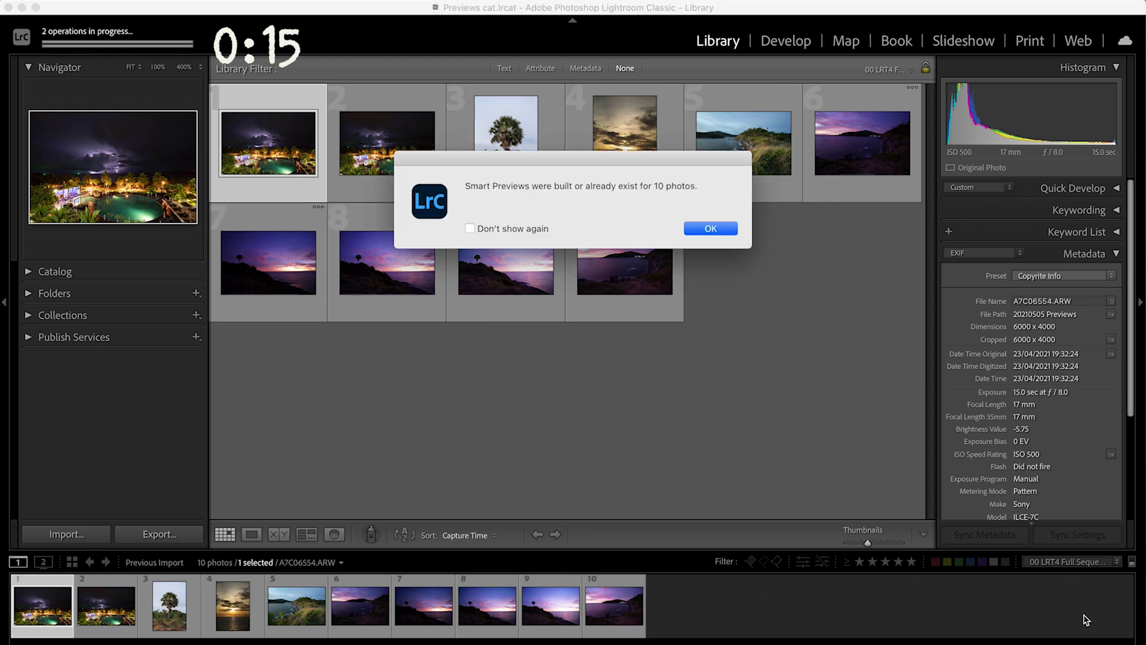
{"action": "left_click", "coordinate": [710, 229]}
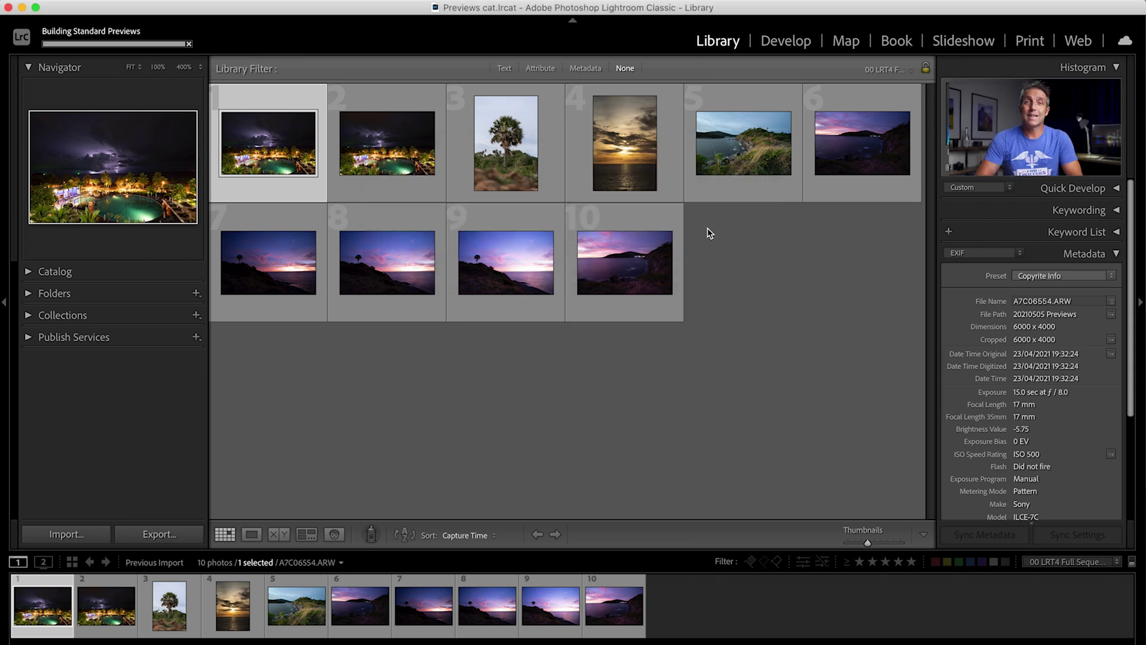
{"action": "key", "text": "e"}
Step through to A7C06898.ARW and toggle it between 100% and Fit to check the shoreline.
{"action": "key", "text": "Right"}
{"action": "key", "text": "Right"}
{"action": "key", "text": "Right"}
{"action": "key", "text": "Right"}
{"action": "key", "text": "Right"}
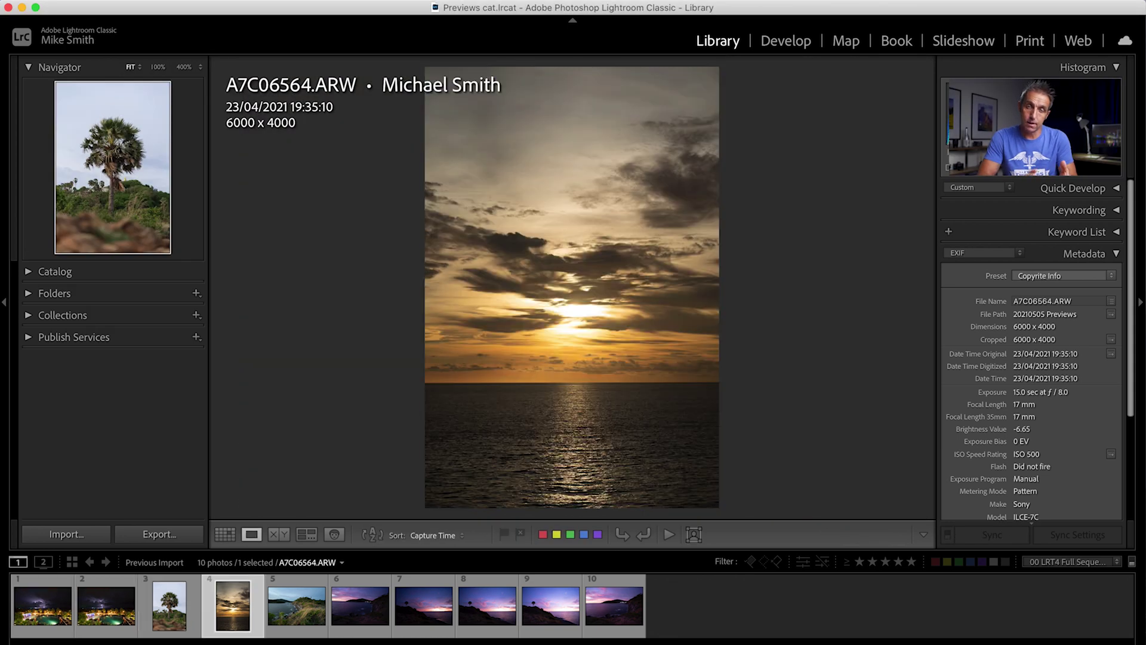
{"action": "key", "text": "Right"}
{"action": "key", "text": "Right"}
{"action": "key", "text": "Right"}
{"action": "key", "text": "Right"}
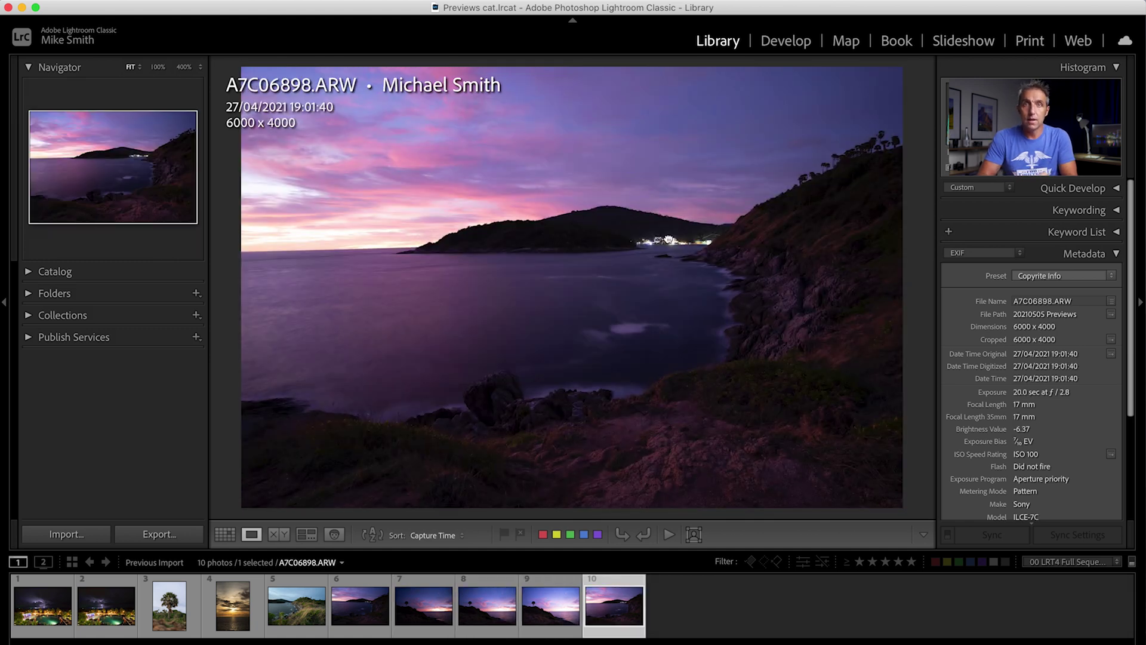
{"action": "left_click", "coordinate": [669, 239]}
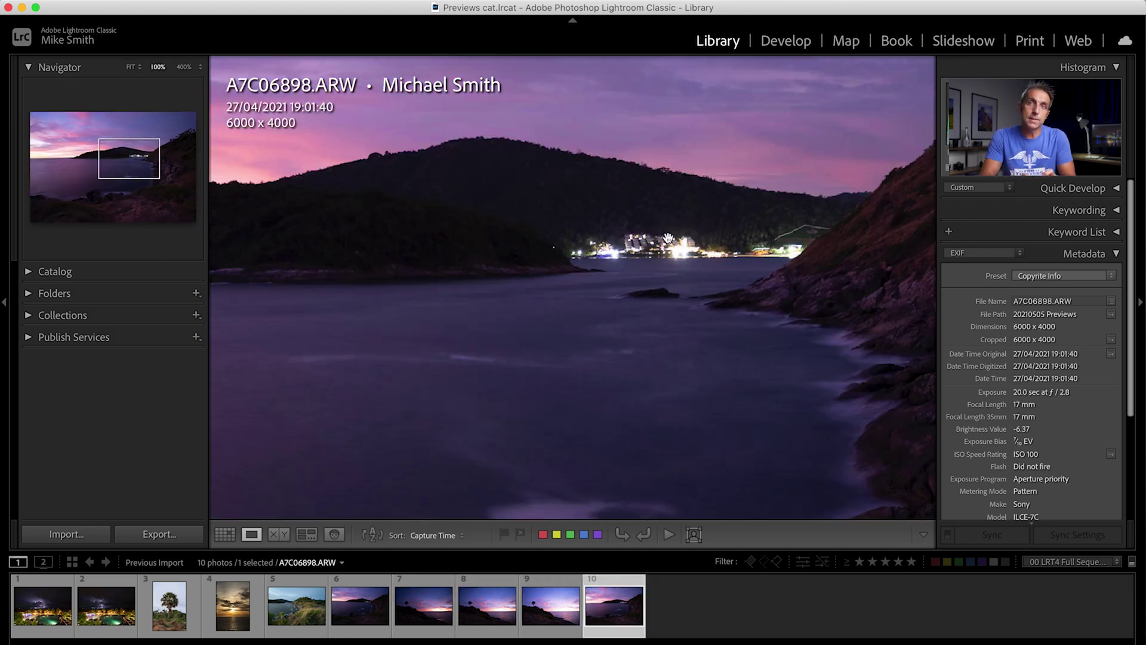
{"action": "left_click", "coordinate": [669, 239]}
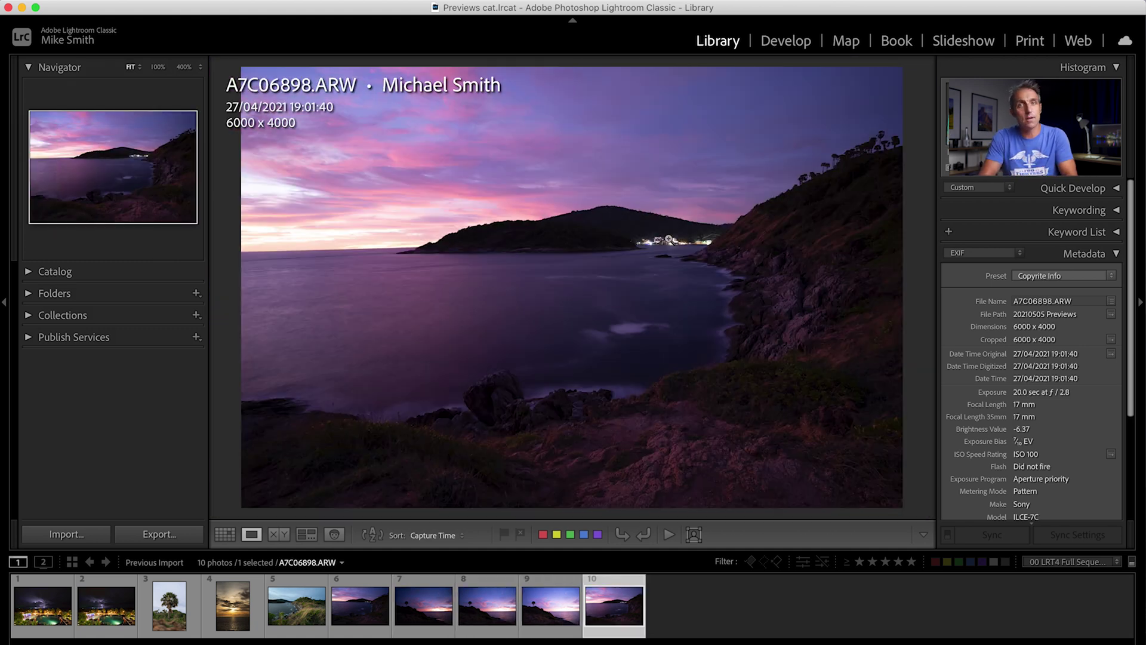
{"action": "left_click", "coordinate": [669, 239]}
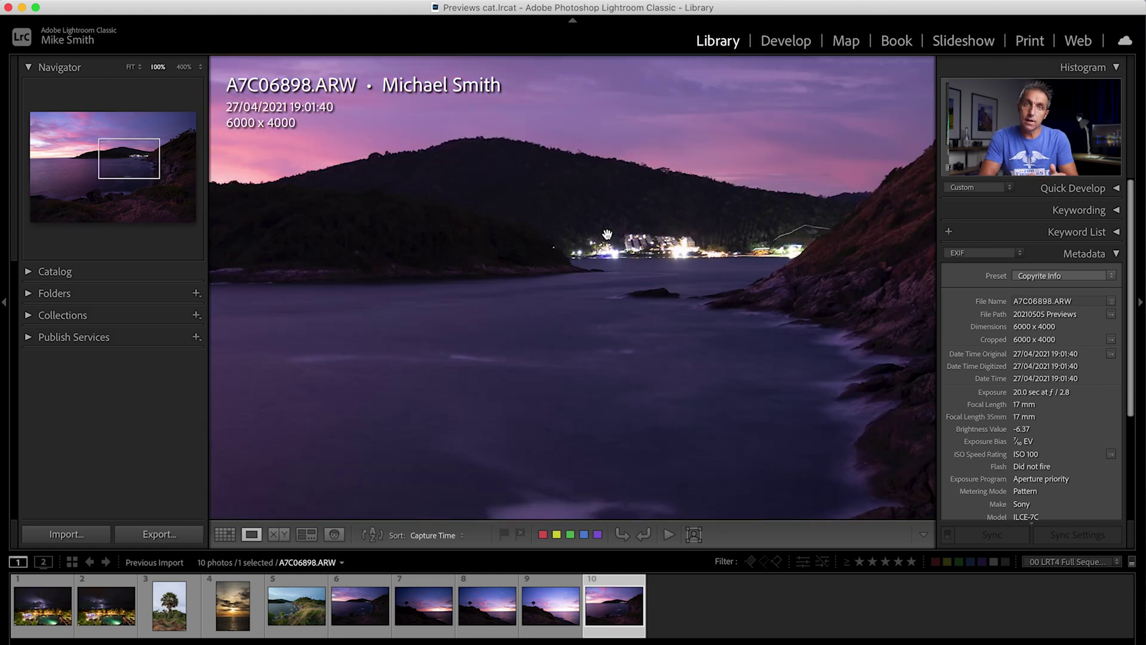
{"action": "left_click", "coordinate": [607, 234]}
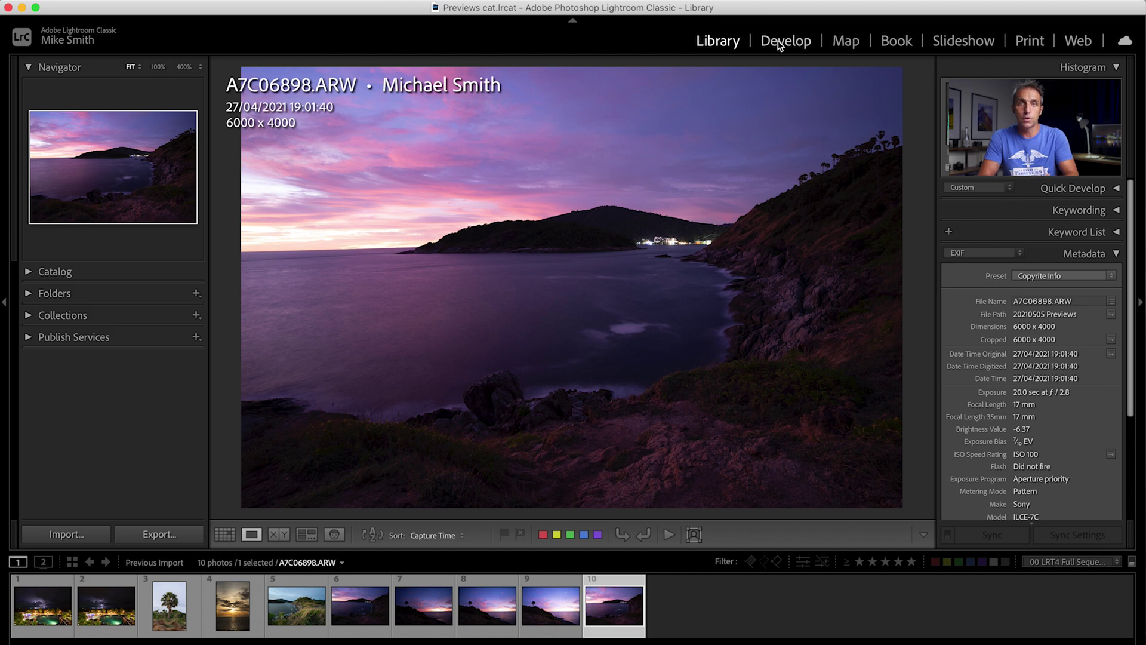
Open A7C06554.ARW in Develop from its Smart Preview and scroll the adjustment panel.
{"action": "left_click", "coordinate": [778, 46]}
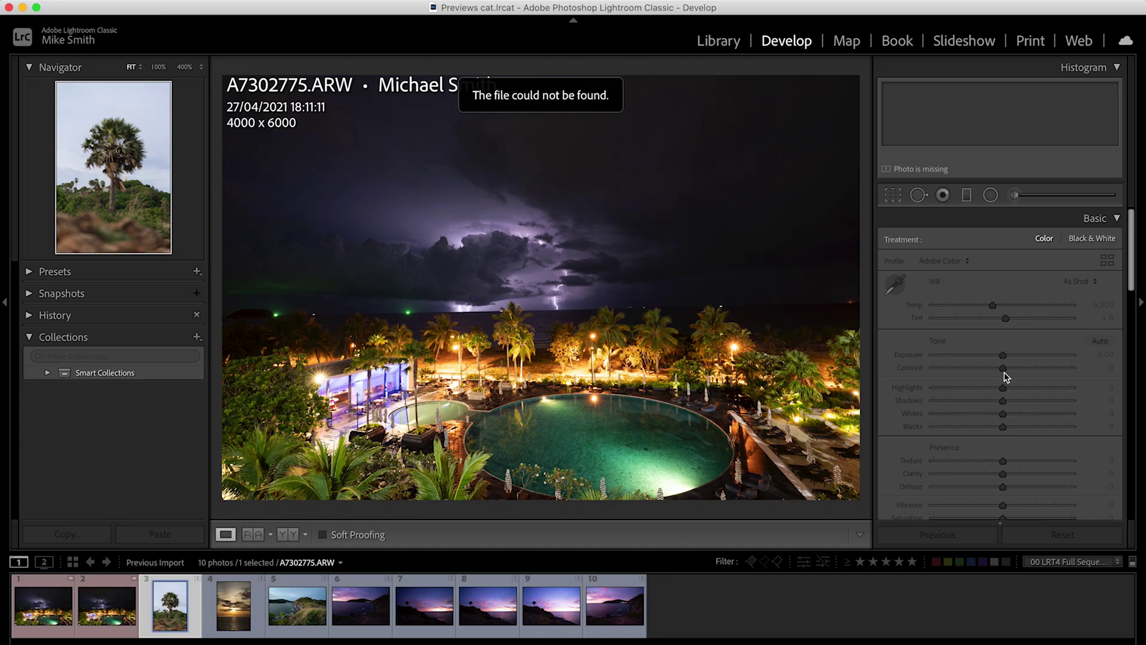
{"action": "scroll", "coordinate": [1025, 403], "scroll_direction": "down", "scroll_amount": 1}
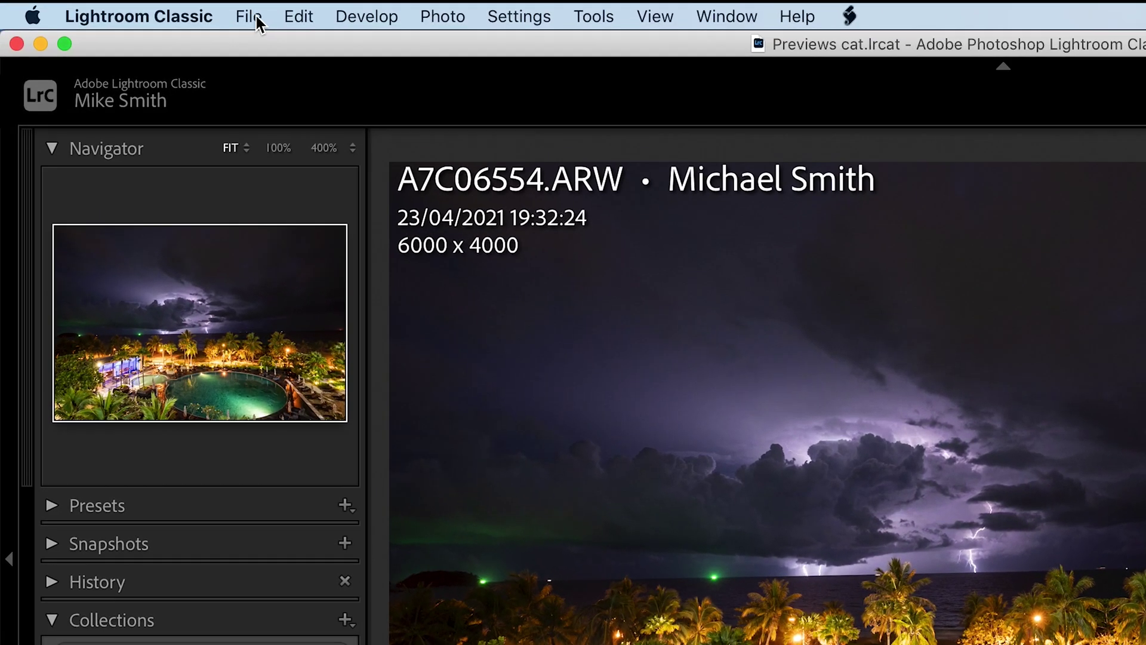
Start File > Export for the stormy pool photo, accepting the Smart Preview for the missing original.
{"action": "left_click", "coordinate": [257, 18]}
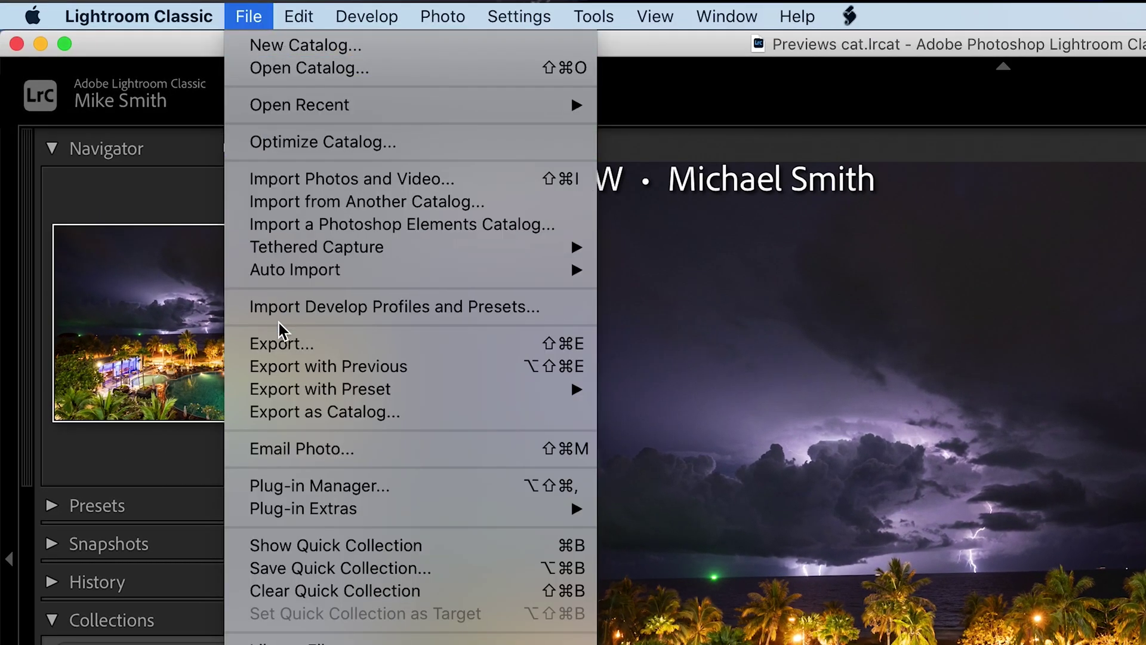
{"action": "left_click", "coordinate": [282, 343]}
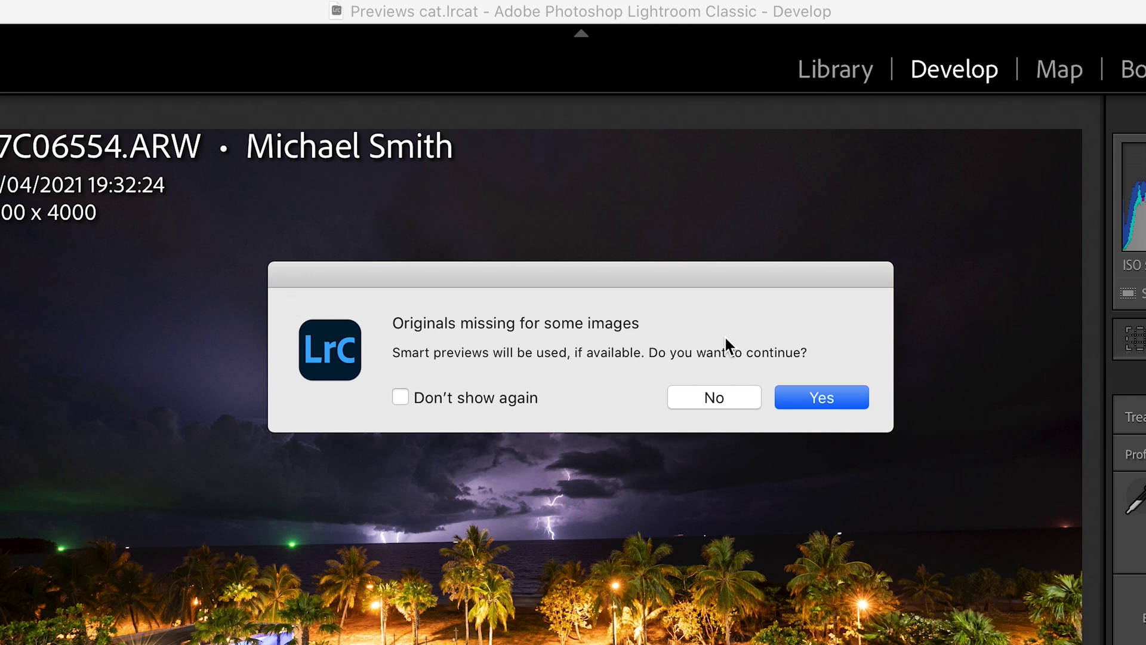
{"action": "left_click", "coordinate": [815, 395]}
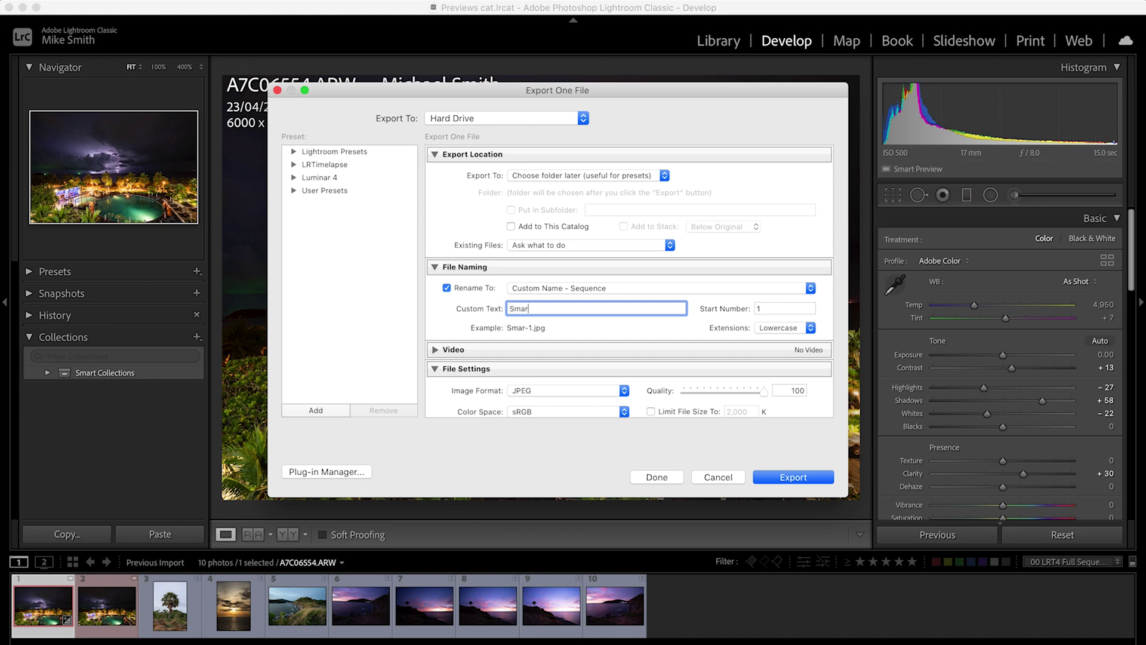
Export the photo as a quality-100 sRGB JPEG, Smart Preview-1.jpg, into a Pictures folder.
{"action": "scroll", "coordinate": [638, 326], "scroll_direction": "down", "scroll_amount": 5}
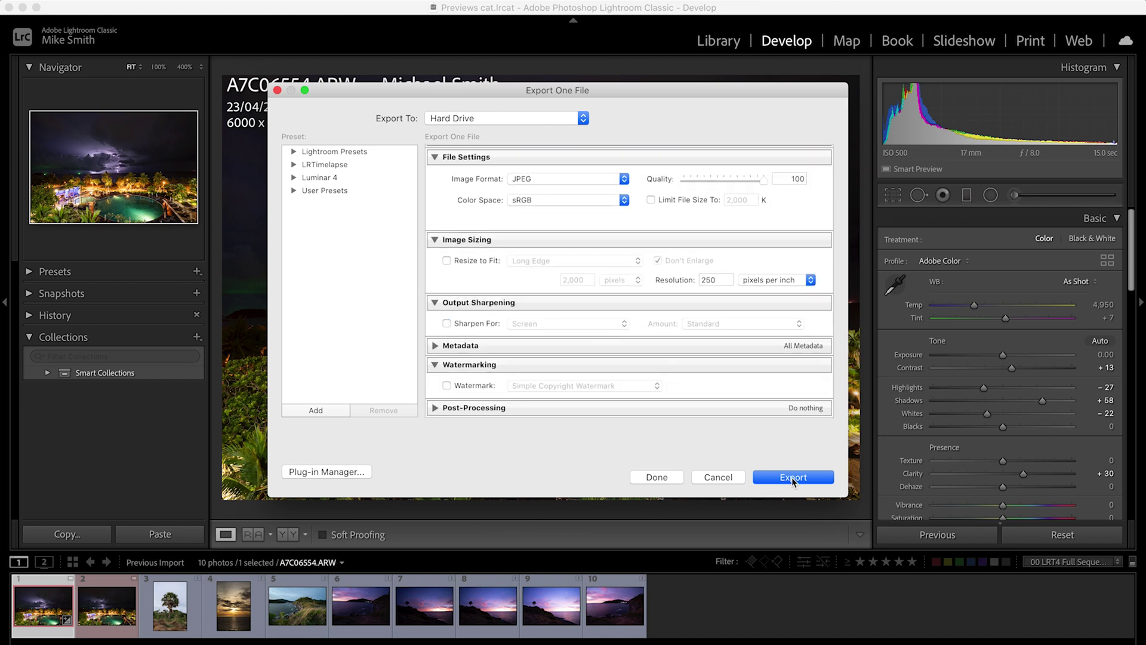
{"action": "left_click", "coordinate": [793, 477]}
{"action": "left_click", "coordinate": [320, 225]}
{"action": "left_click", "coordinate": [456, 181]}
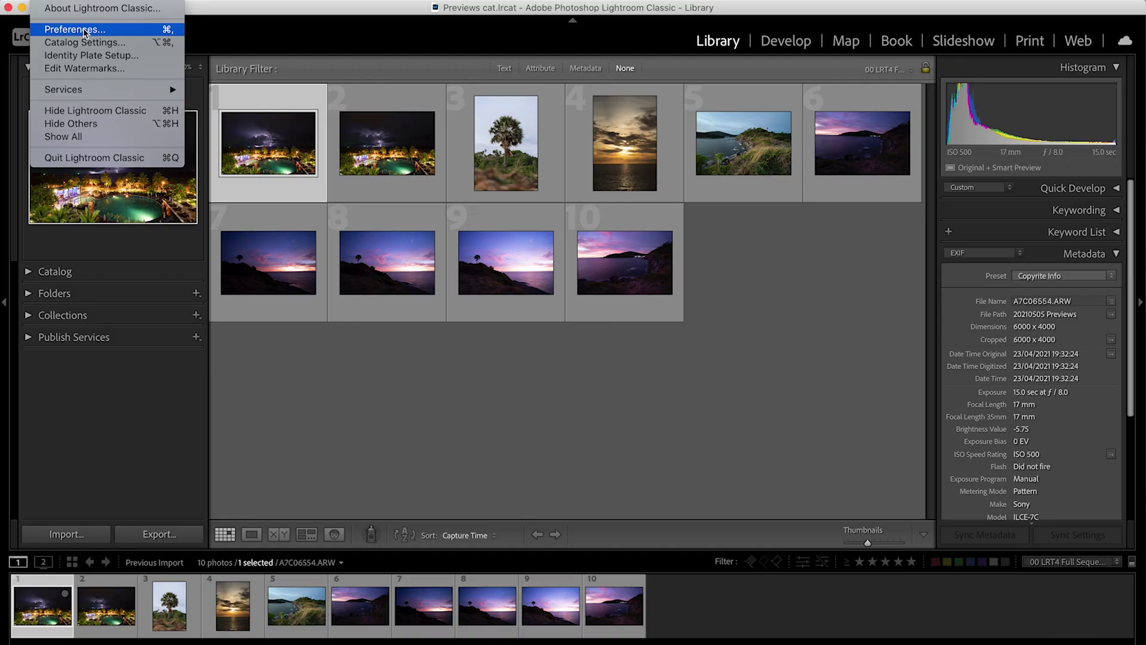
Open Lightroom Classic Preferences on the Performance tab.
{"action": "left_click", "coordinate": [84, 30]}
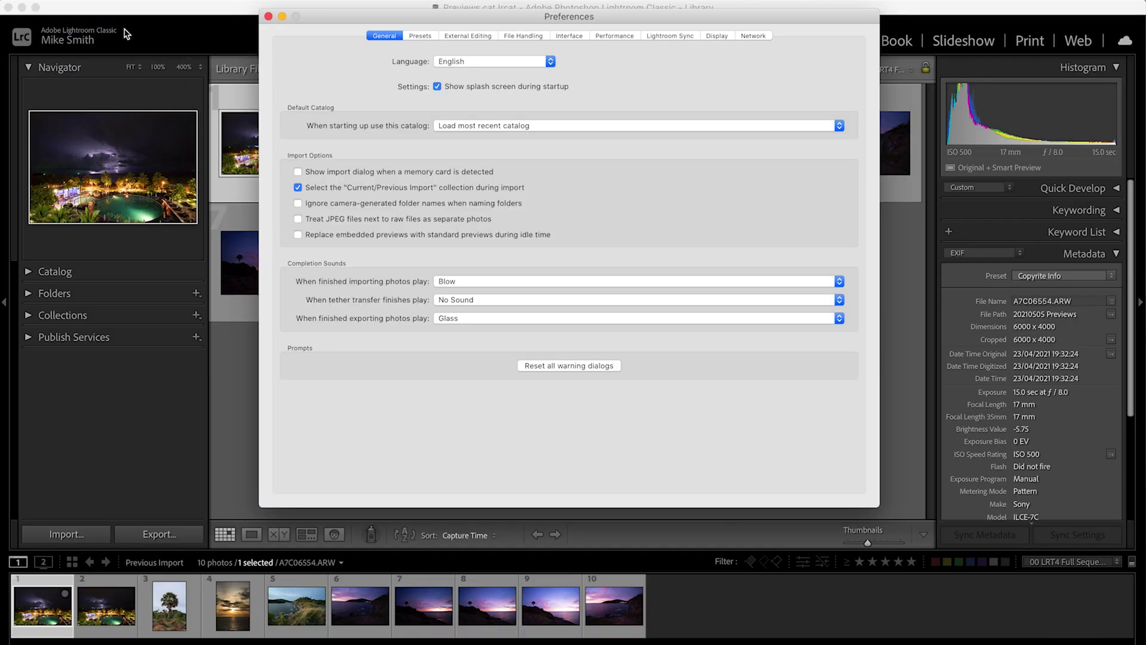
{"action": "left_click", "coordinate": [621, 37]}
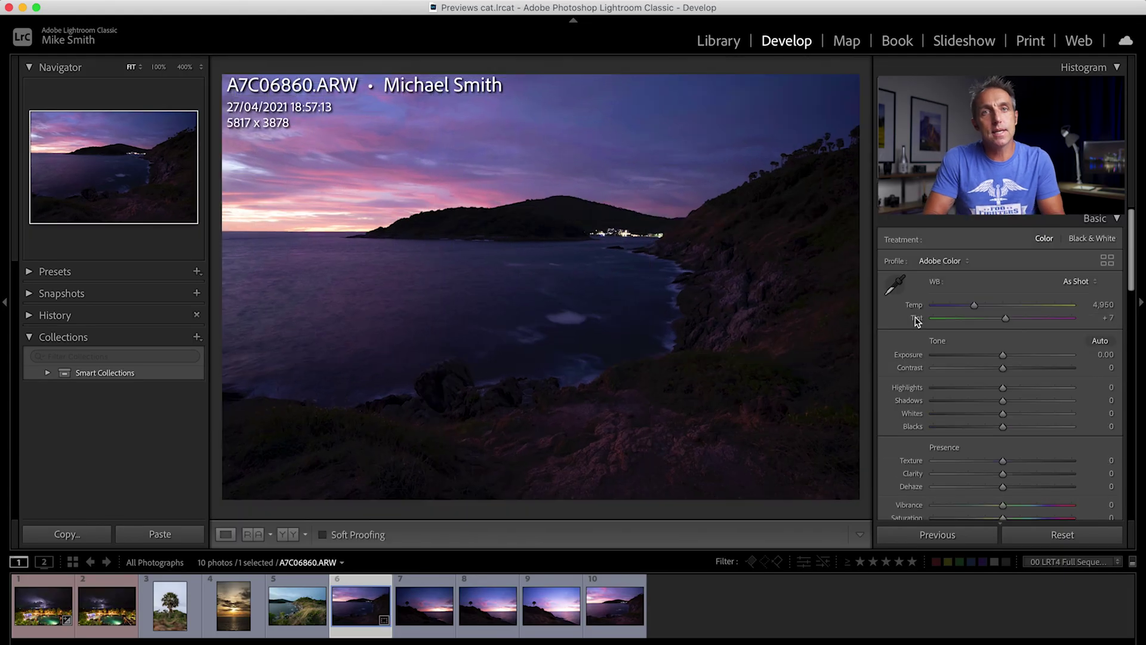
Straighten the sunset horizon and set Exposure +0.80, Highlights −42, Shadows +70, Clarity +36.
{"action": "left_click_drag", "start_coordinate": [1003, 400], "coordinate": [1051, 401]}
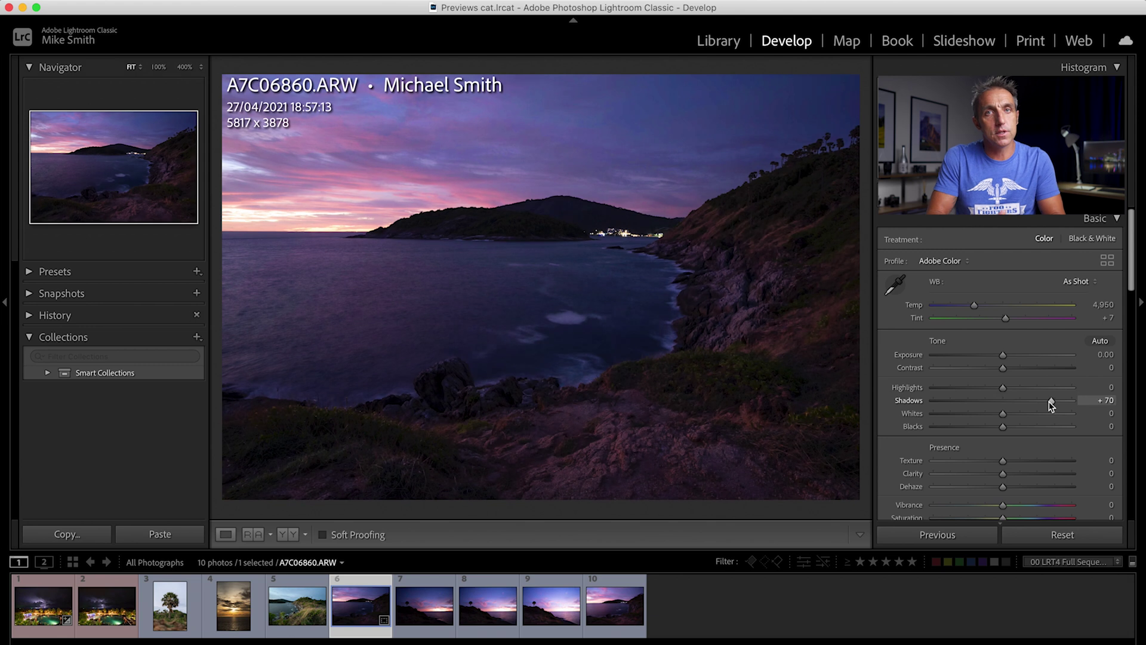
{"action": "left_click_drag", "start_coordinate": [1003, 355], "coordinate": [975, 389]}
{"action": "left_click_drag", "start_coordinate": [1003, 473], "coordinate": [1028, 473]}
{"action": "left_click_drag", "start_coordinate": [1002, 367], "coordinate": [1018, 370]}
Add a sky graduated filter with lowered Highlights, limited by a Luminance range mask.
{"action": "key", "text": "m"}
{"action": "left_click_drag", "start_coordinate": [478, 188], "coordinate": [485, 263]}
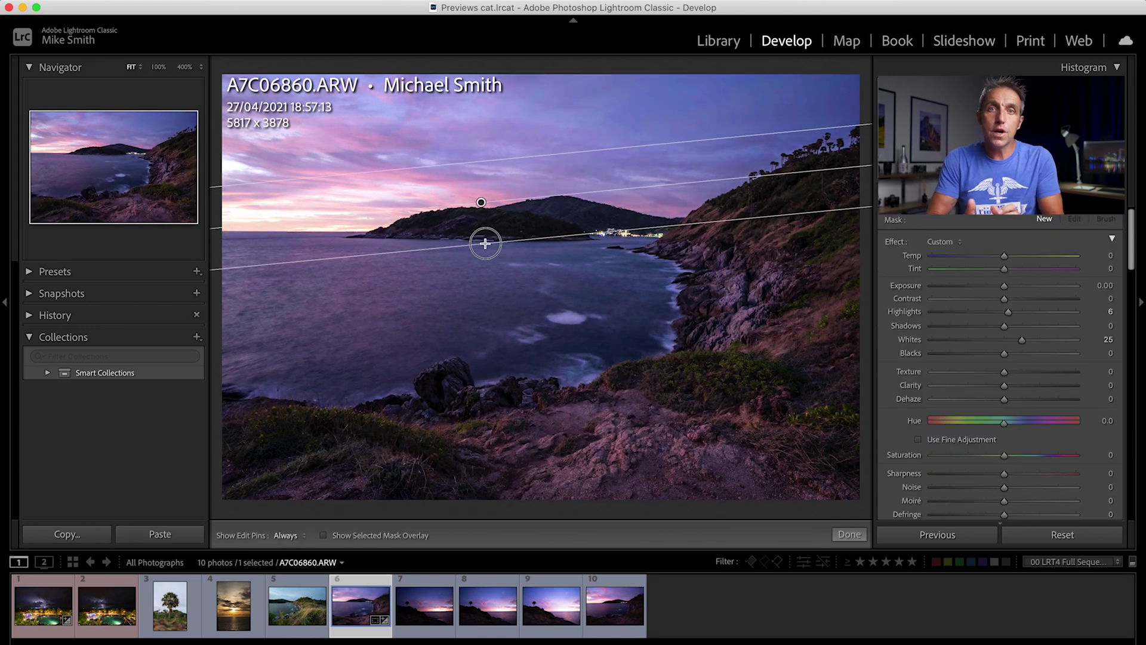
{"action": "left_click_drag", "start_coordinate": [1008, 314], "coordinate": [969, 316]}
{"action": "scroll", "coordinate": [970, 317], "scroll_direction": "down", "scroll_amount": 5}
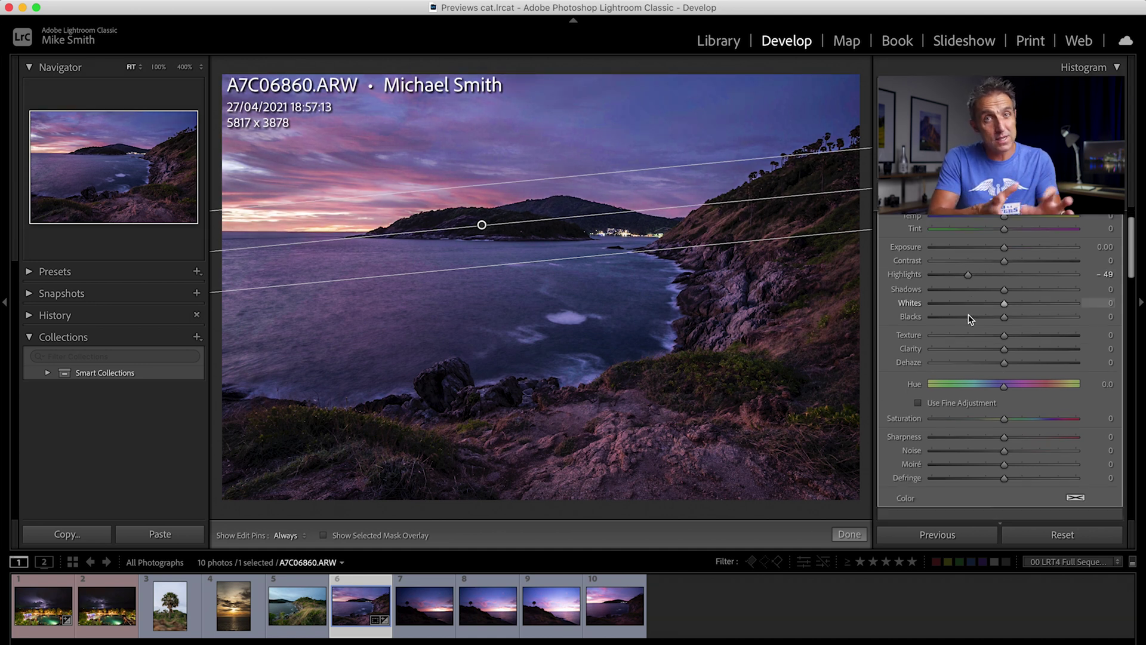
{"action": "left_click", "coordinate": [990, 361]}
{"action": "left_click", "coordinate": [994, 386]}
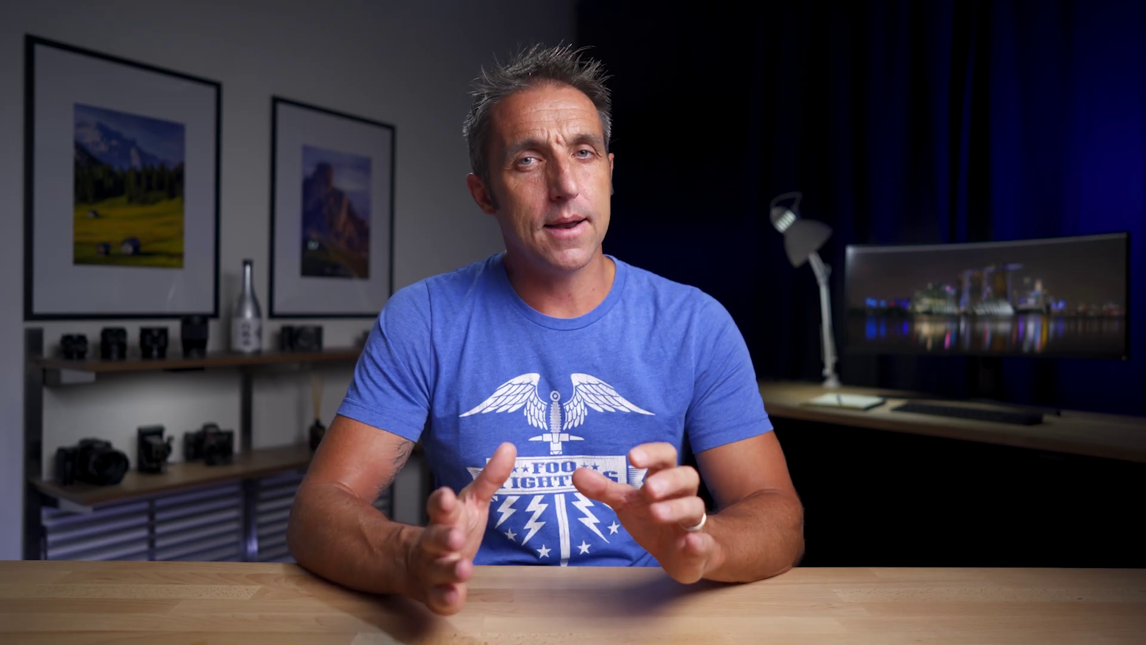